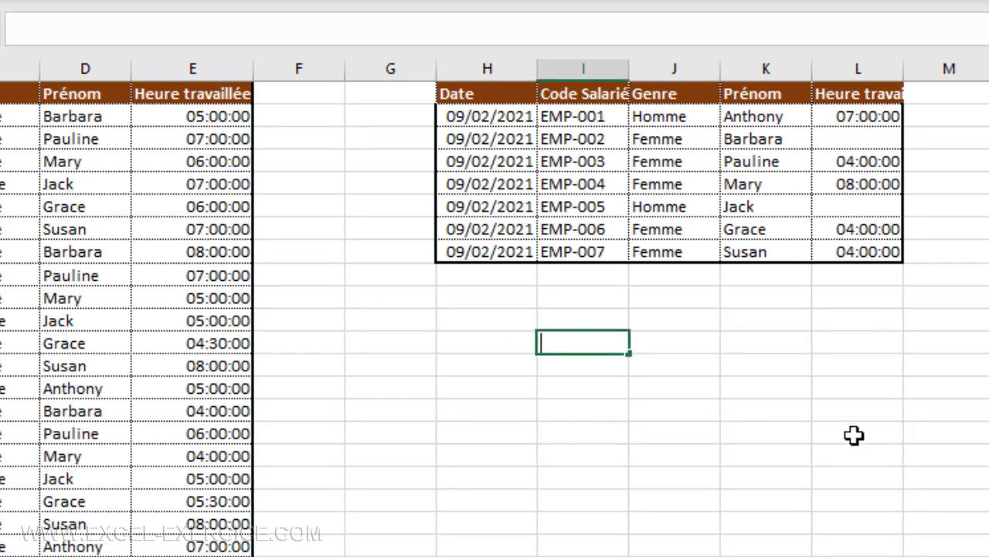
Enter =NB(I2:I8) in cell I12 to count the numeric entries in the second table's Code Salarié column.
text(=nb()
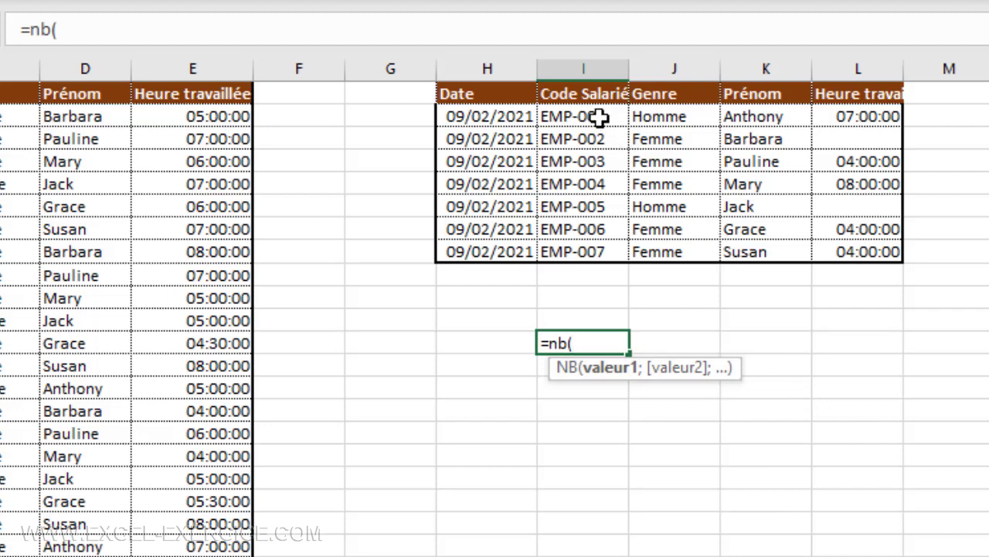
drag(600, 116, 594, 251)
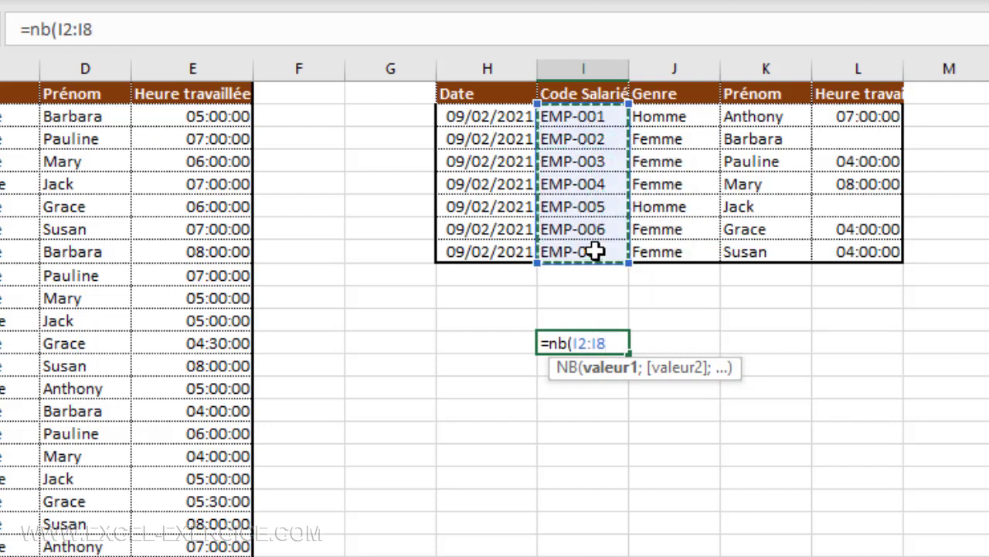
text())
key(Return)
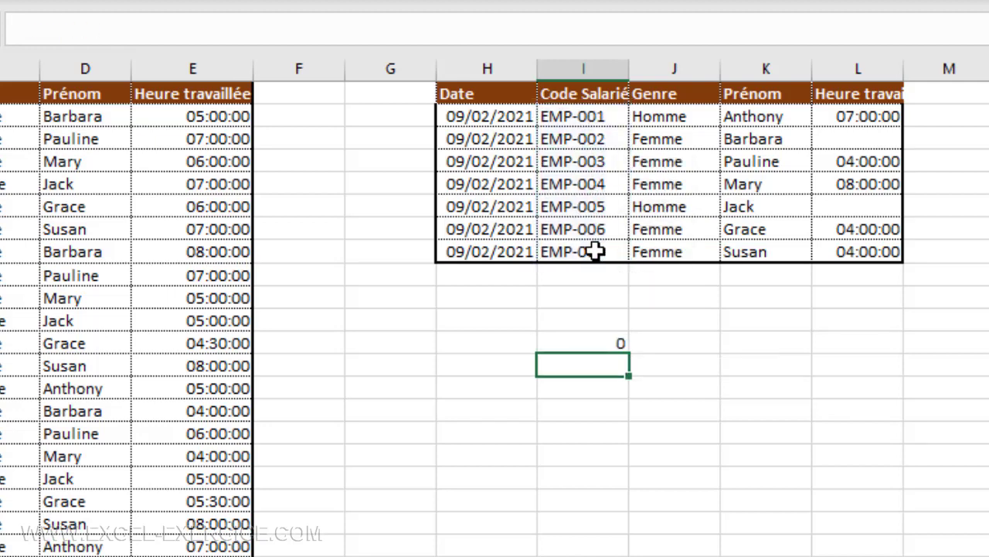
Examine the function arguments and description of the NB formula in cell I12, leaving it unedited.
click(583, 342)
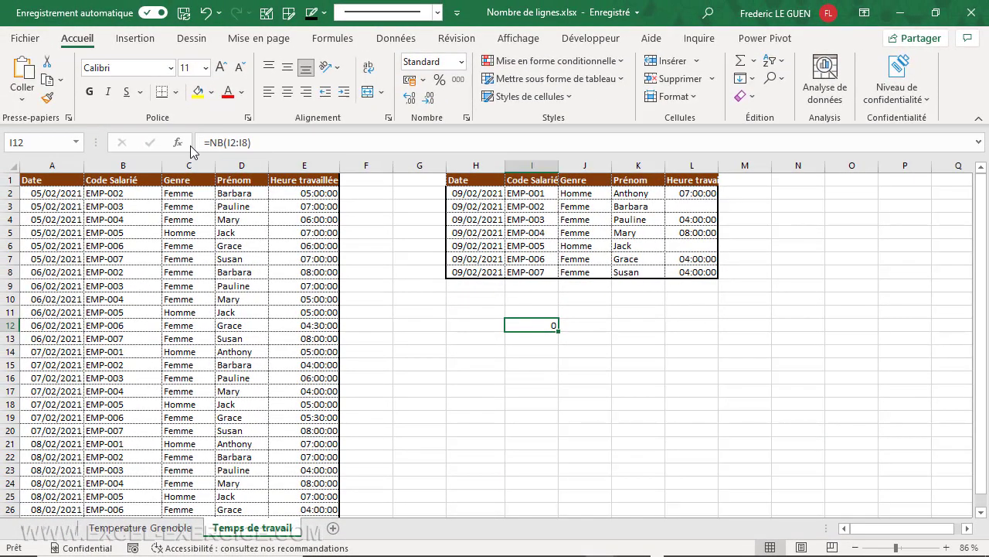
click(101, 99)
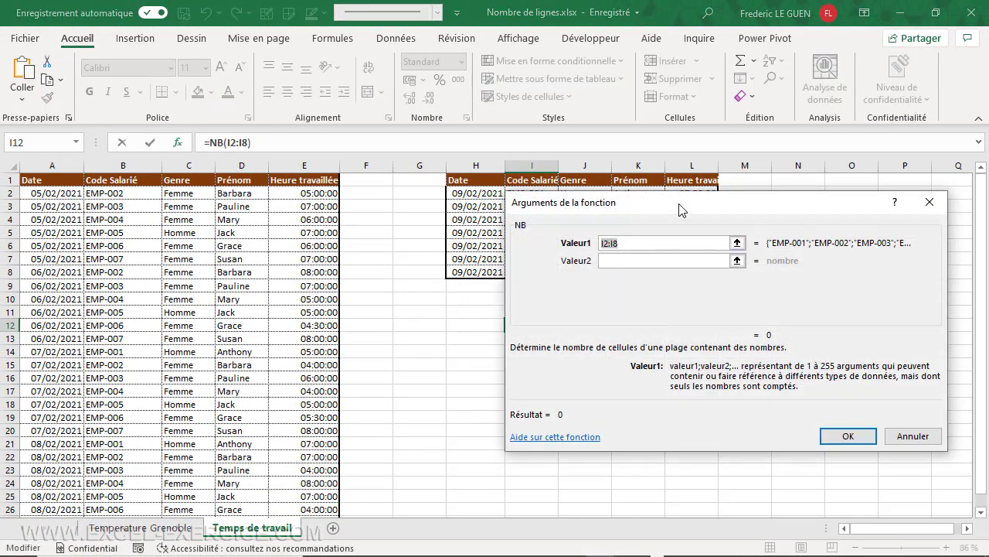
drag(681, 210, 604, 264)
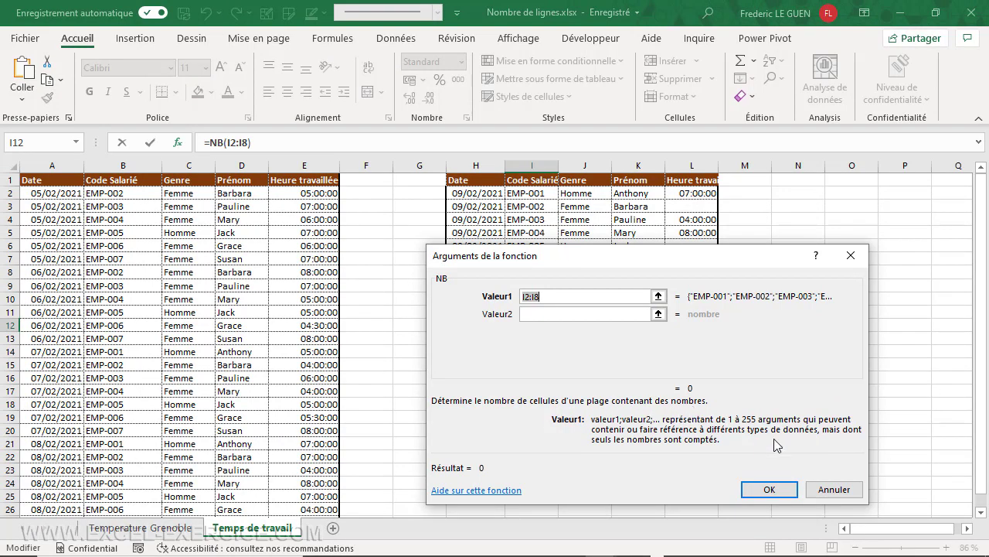
click(832, 490)
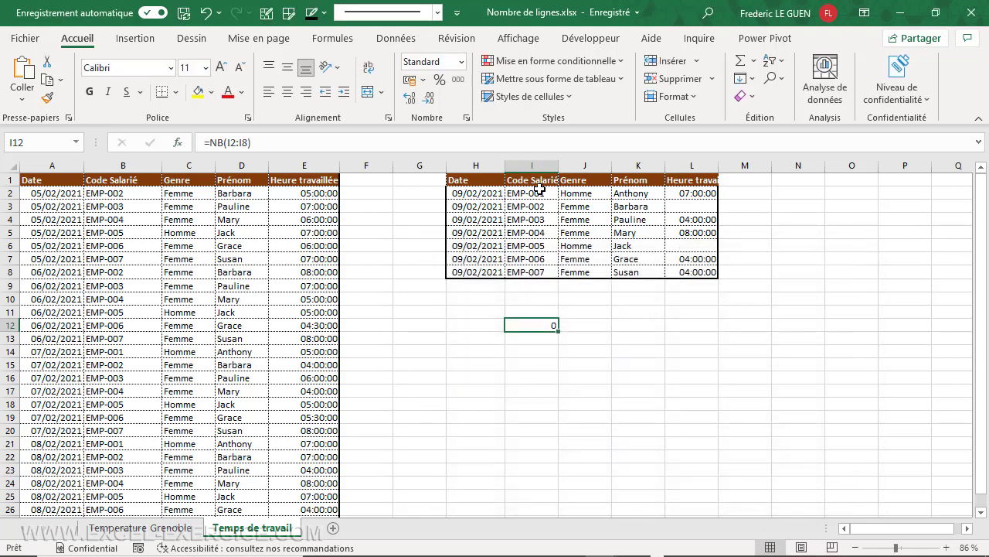
Change the NB formula in I12 to count the Genre column, range J2:J8.
click(379, 142)
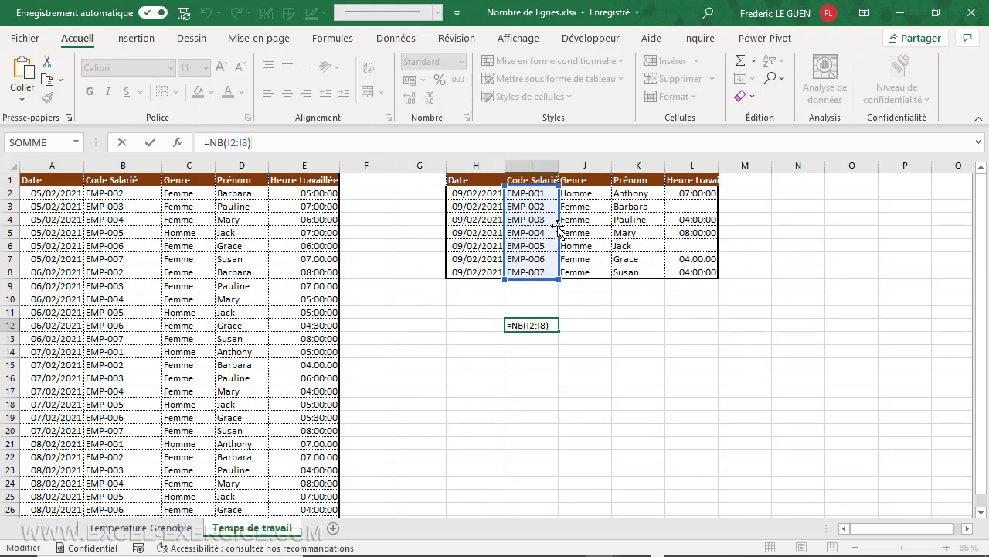
drag(555, 225, 572, 229)
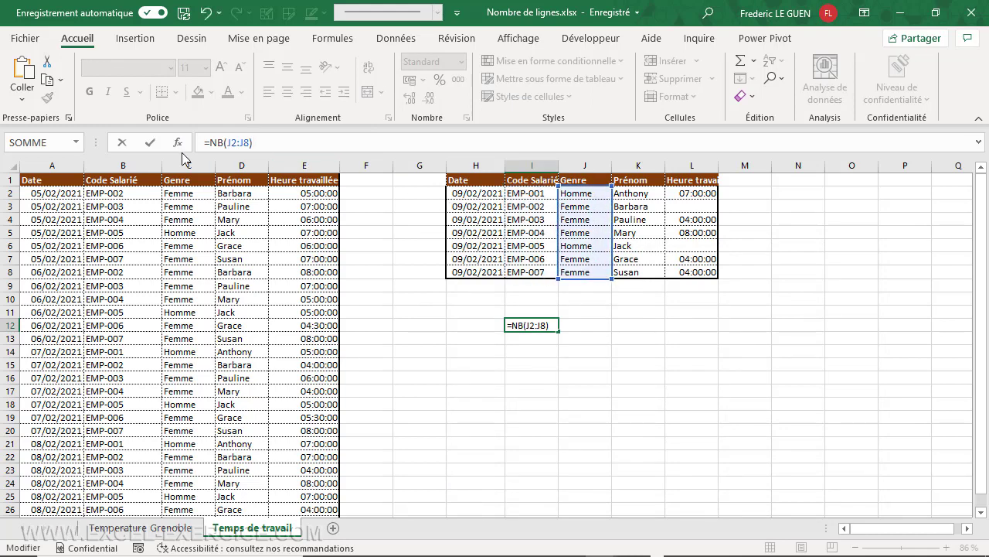
click(150, 142)
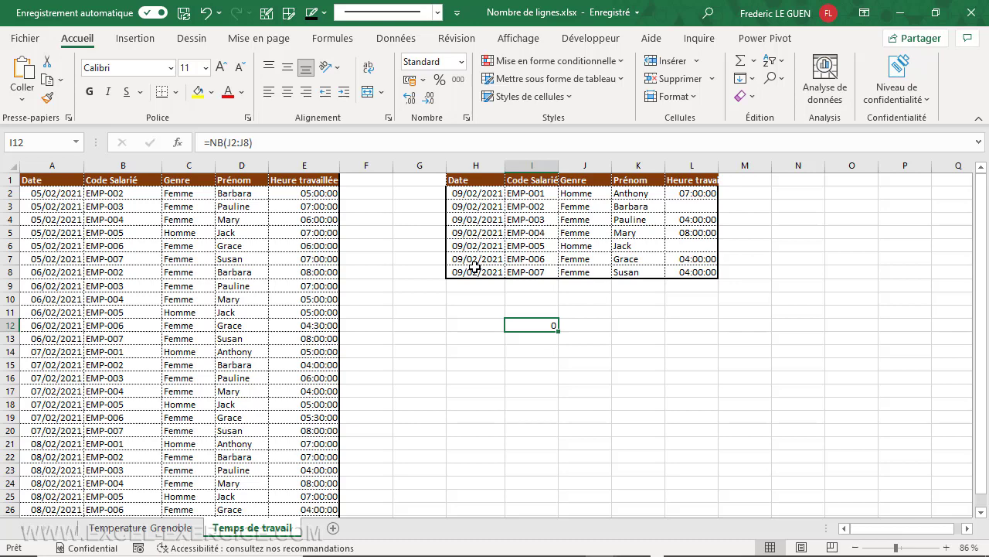
Change the NB formula in I12 to count the Date column, range H2:H8.
click(396, 142)
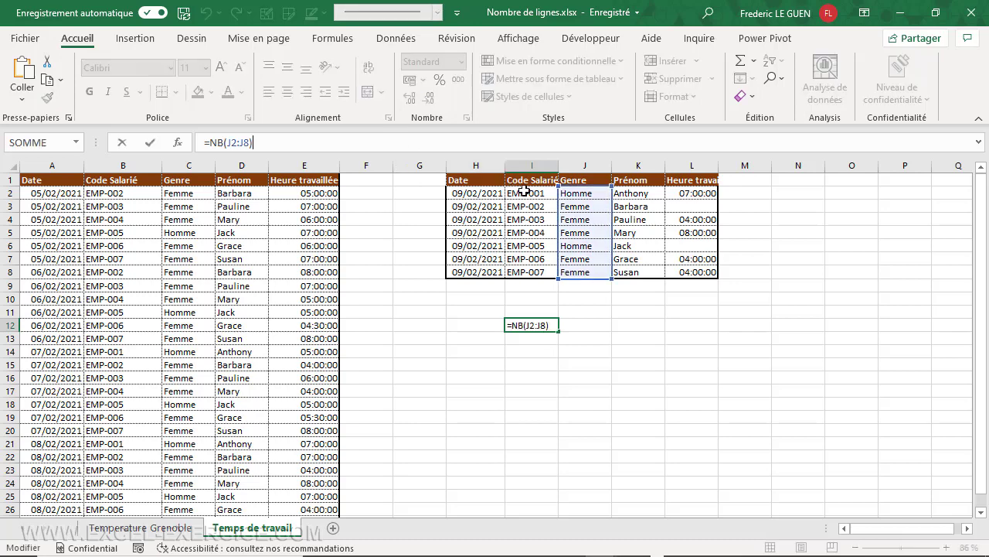
drag(558, 210, 497, 217)
click(151, 142)
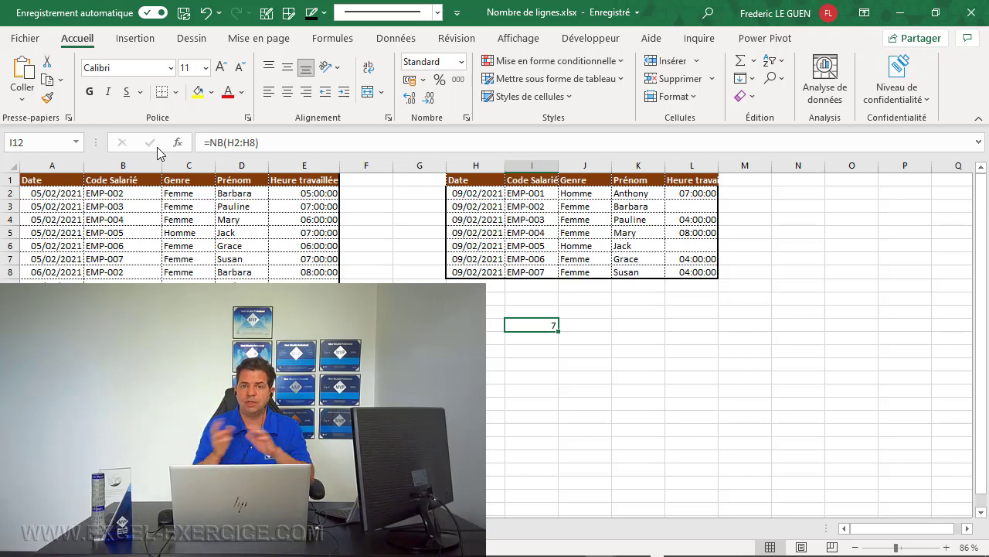
Replace the formula in I12 with =NBVAL(H2:H8) to count the non-empty cells of the Date column.
key(Delete)
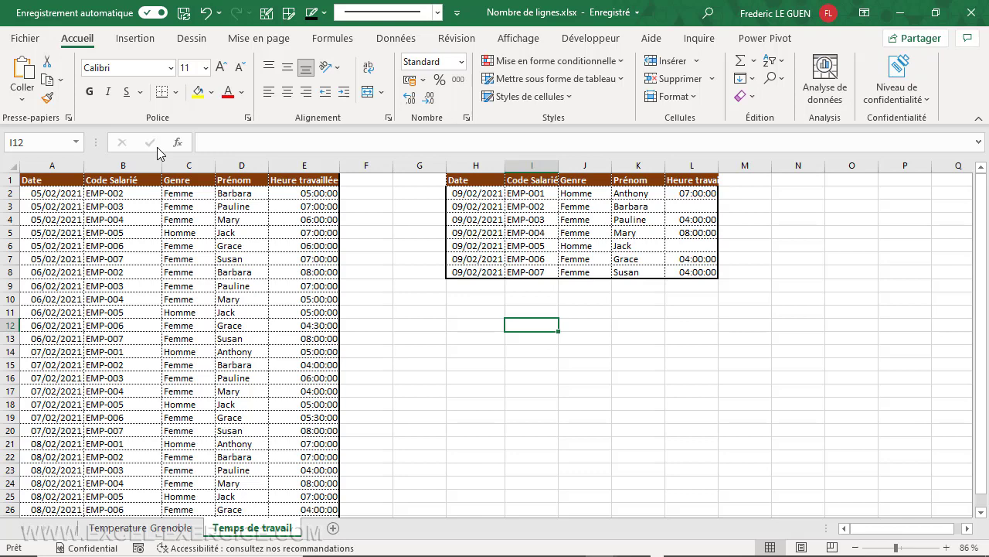
text(=nbv)
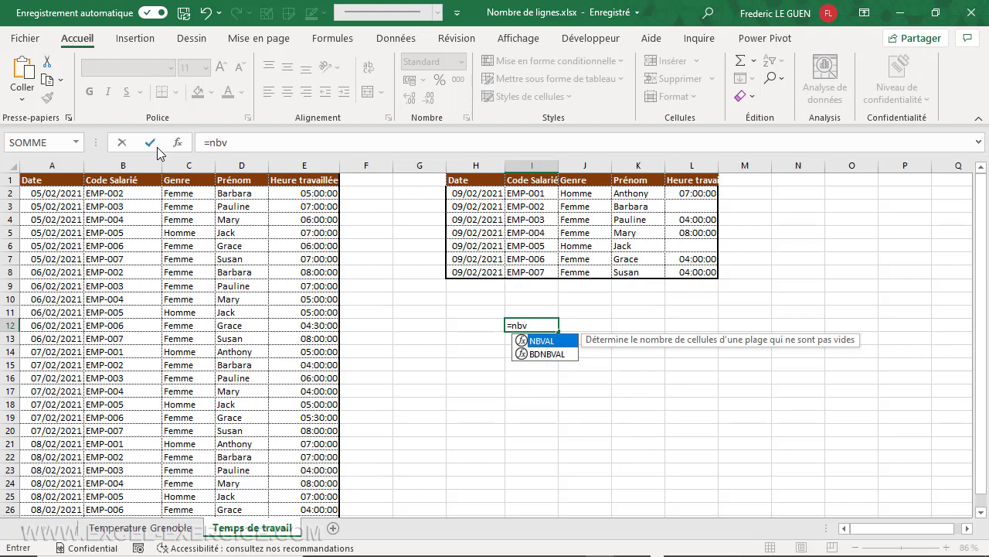
key(Tab)
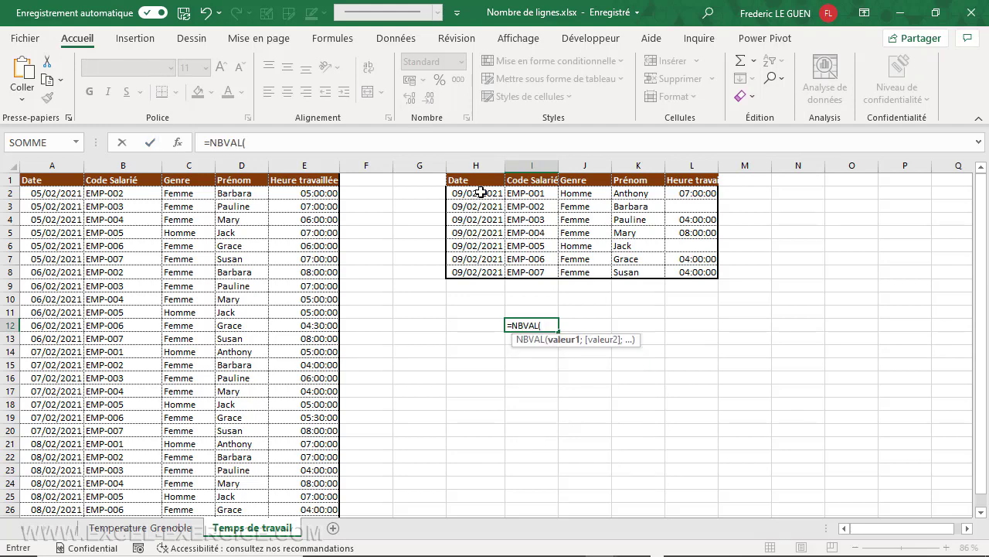
drag(481, 193, 471, 269)
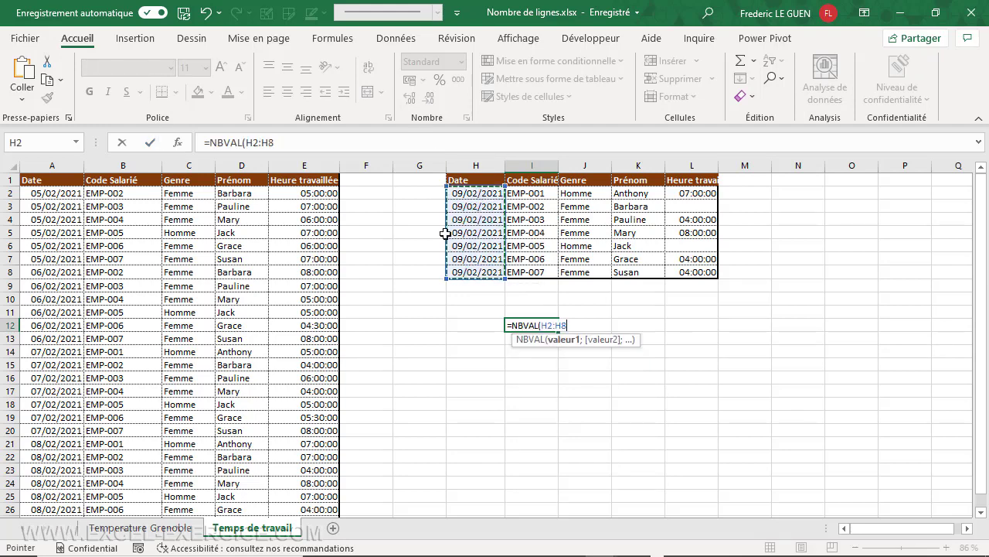
text())
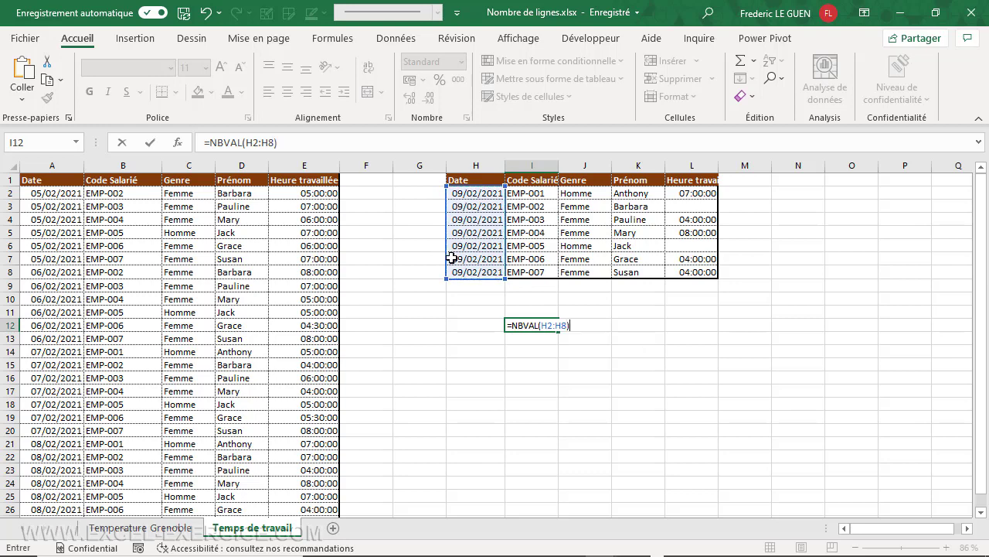
key(Return)
click(515, 325)
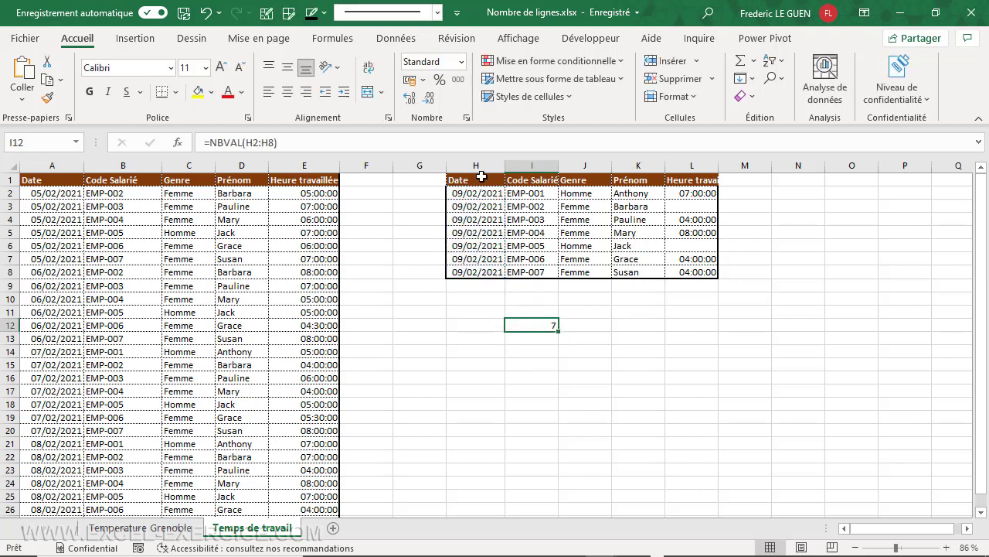
Change the NBVAL formula in I12 to count the Code Salarié column, range I2:I8.
click(464, 145)
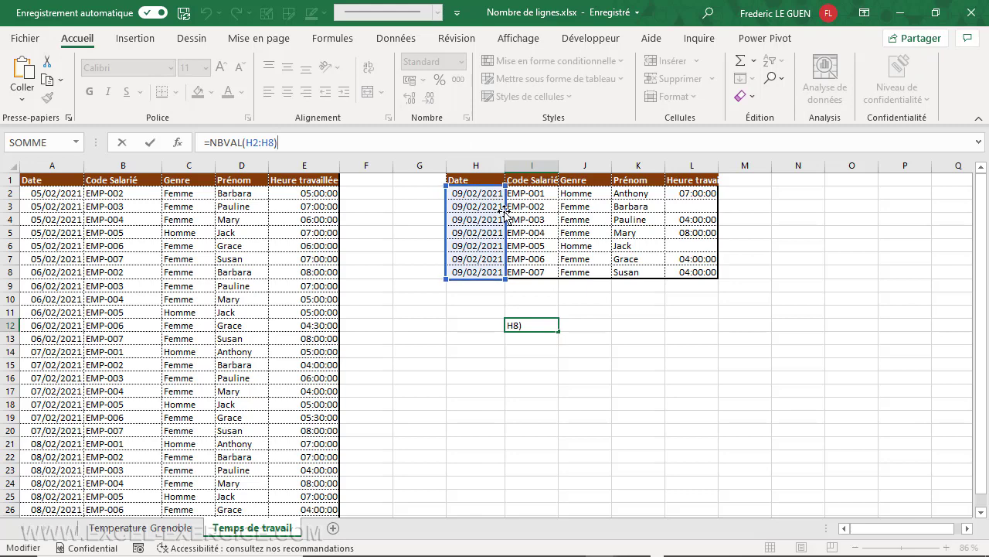
drag(505, 209, 559, 210)
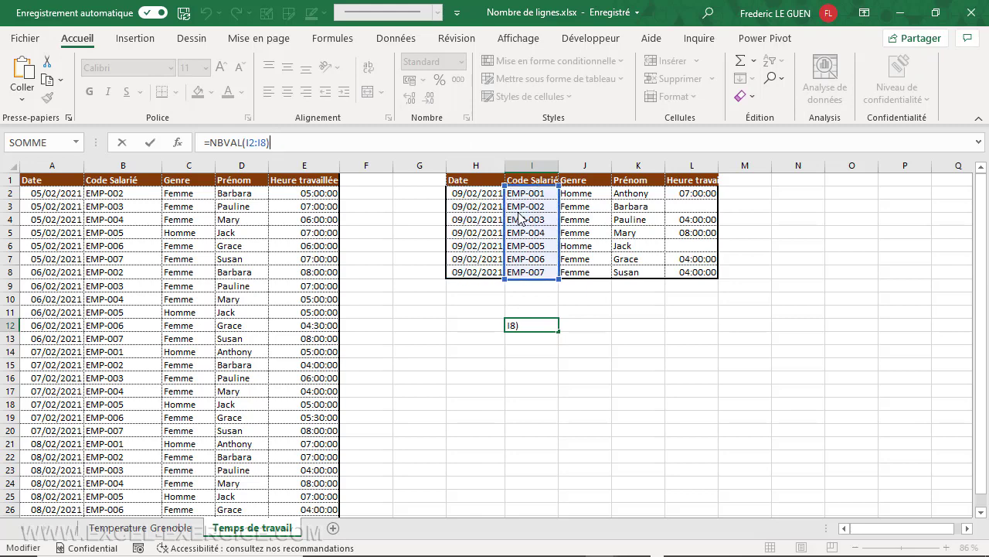
click(150, 149)
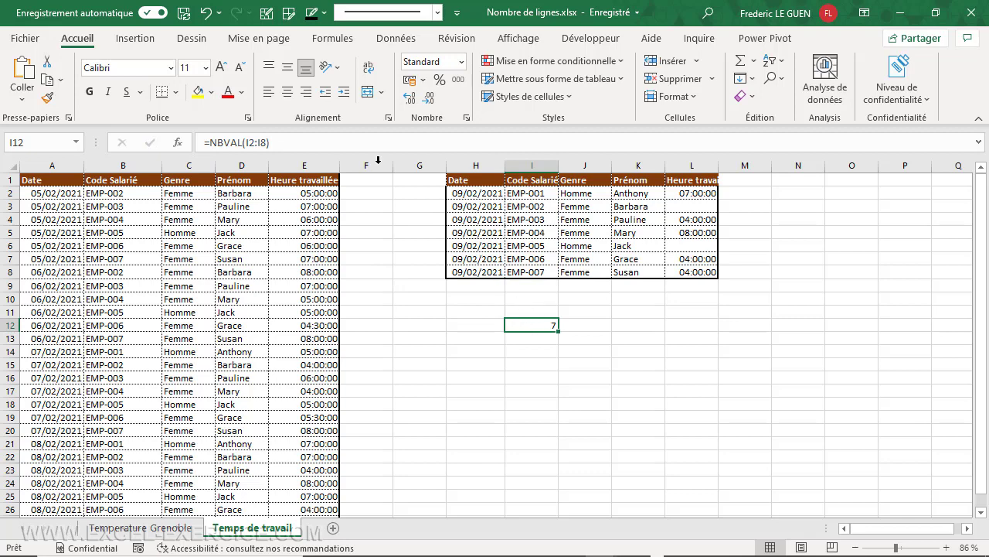
Change the NBVAL formula in I12 to count the hours worked column, range L2:L8.
click(357, 143)
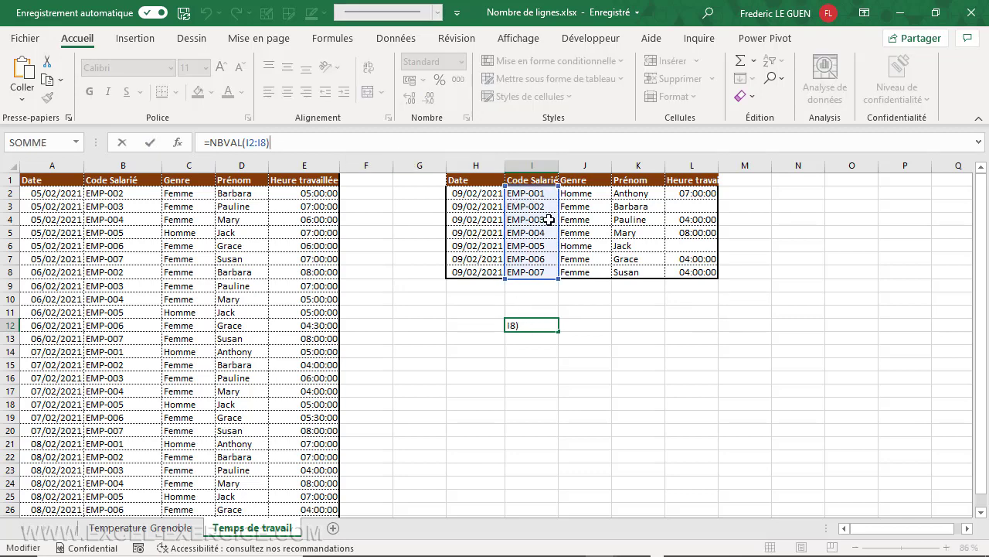
drag(557, 225, 690, 227)
click(151, 142)
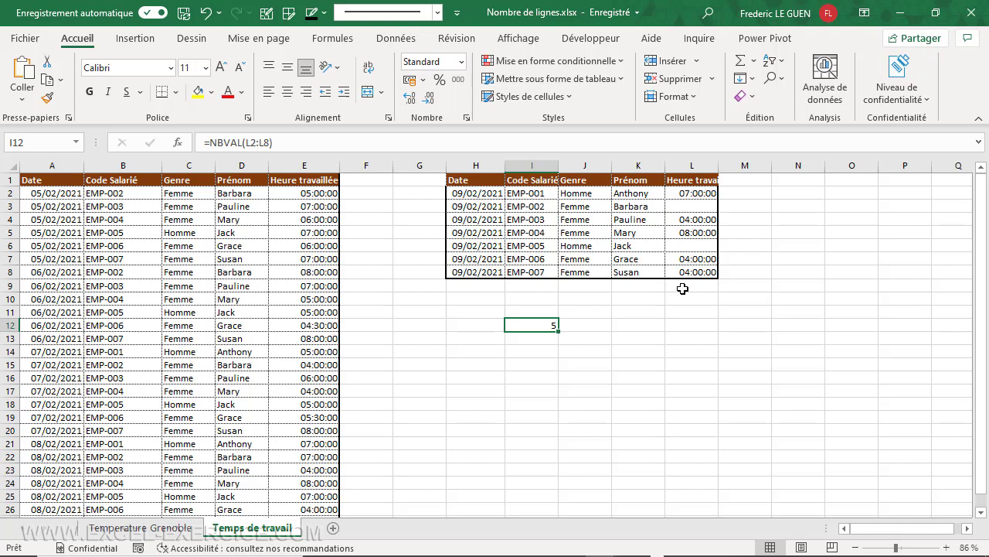
Enter =NB.VIDE(L2:L8) in cell I13 to count the blank cells of the hours worked column.
key(Down)
text(=)
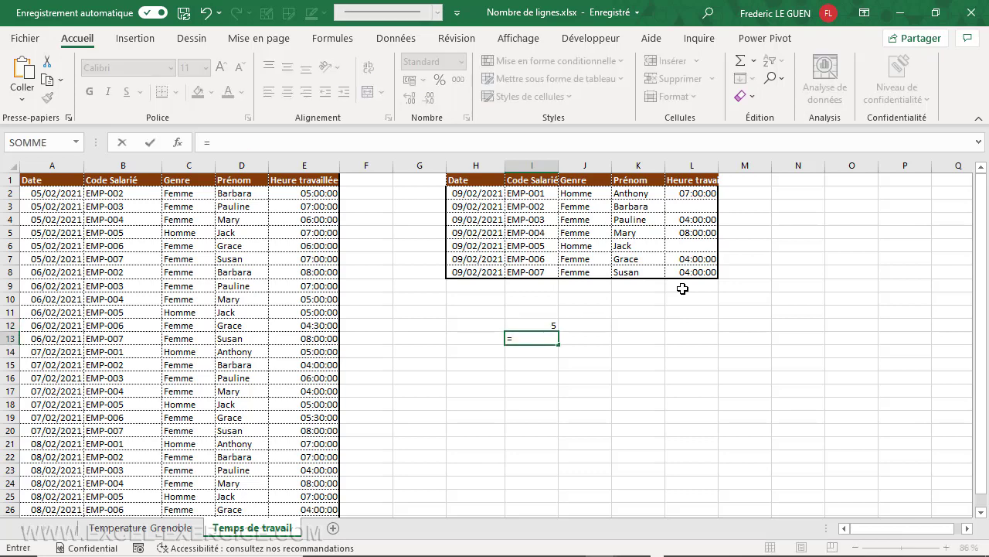
text(nb.)
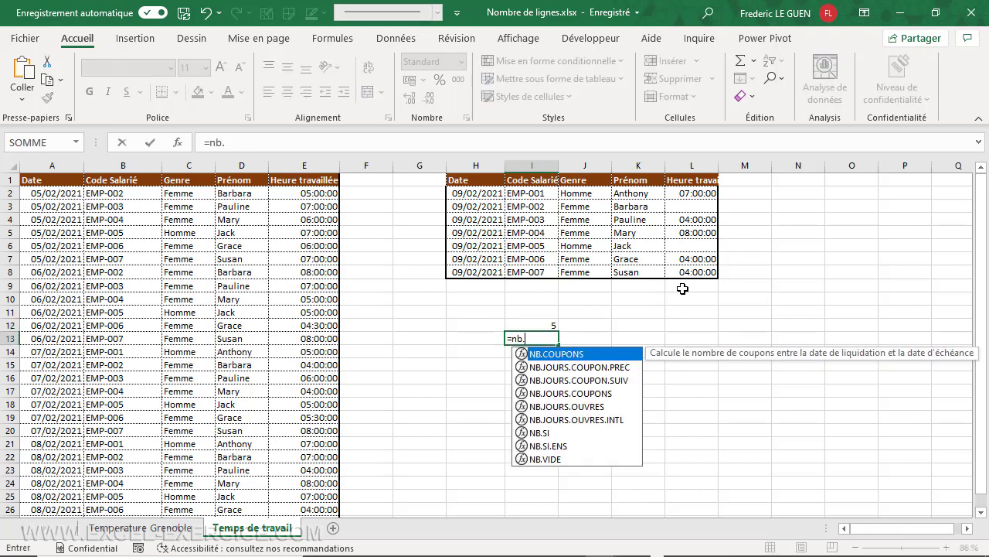
text(vid)
key(Tab)
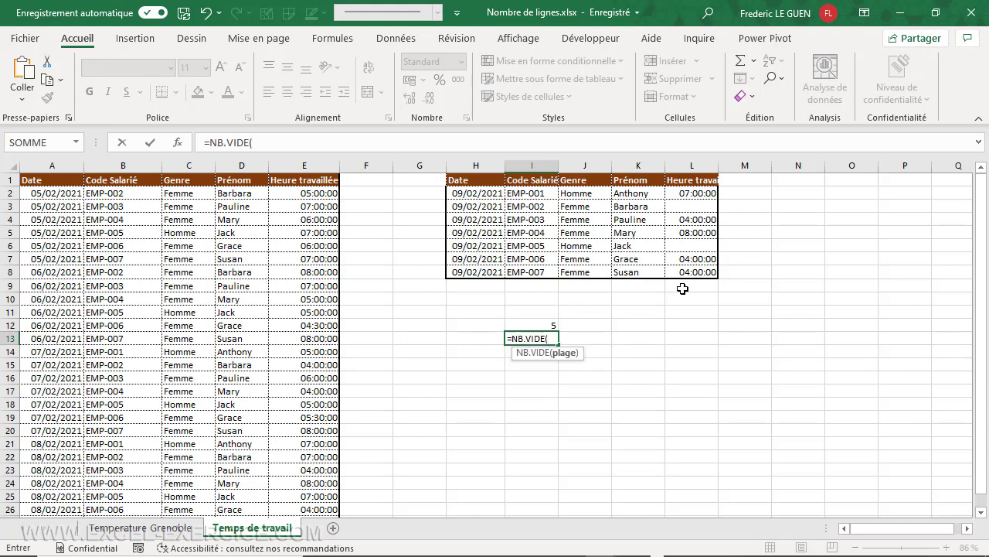
drag(691, 193, 696, 265)
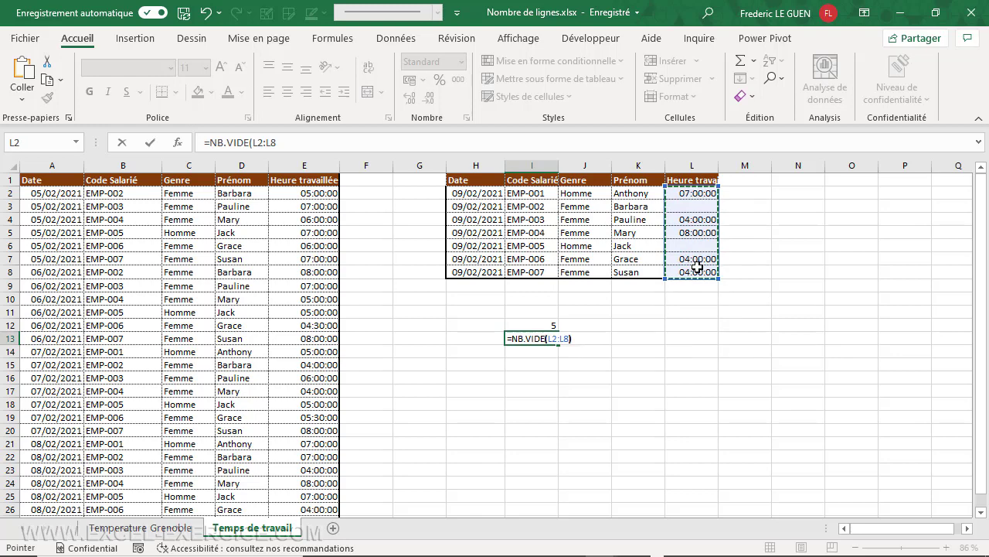
key(Return)
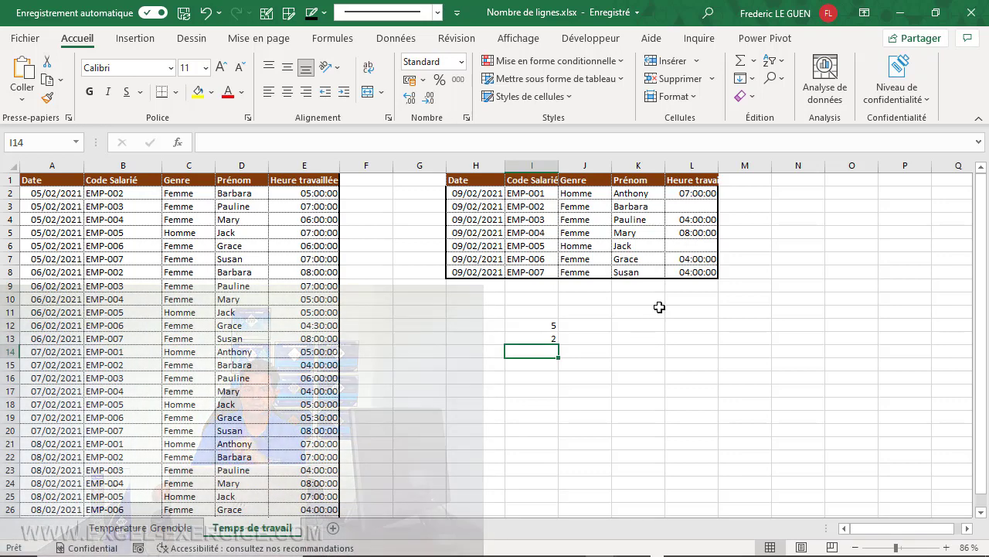
Clear the two counting formulas in cells I12:I13.
drag(551, 323, 550, 337)
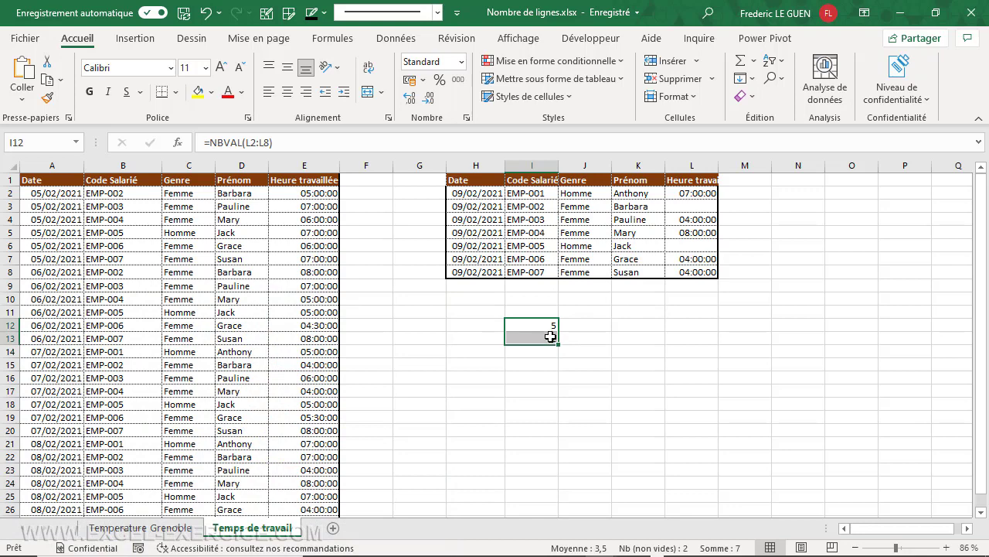
Format A1:E27 as a table with headers, using a medium style with an orange header and removing the existing formatting.
click(65, 193)
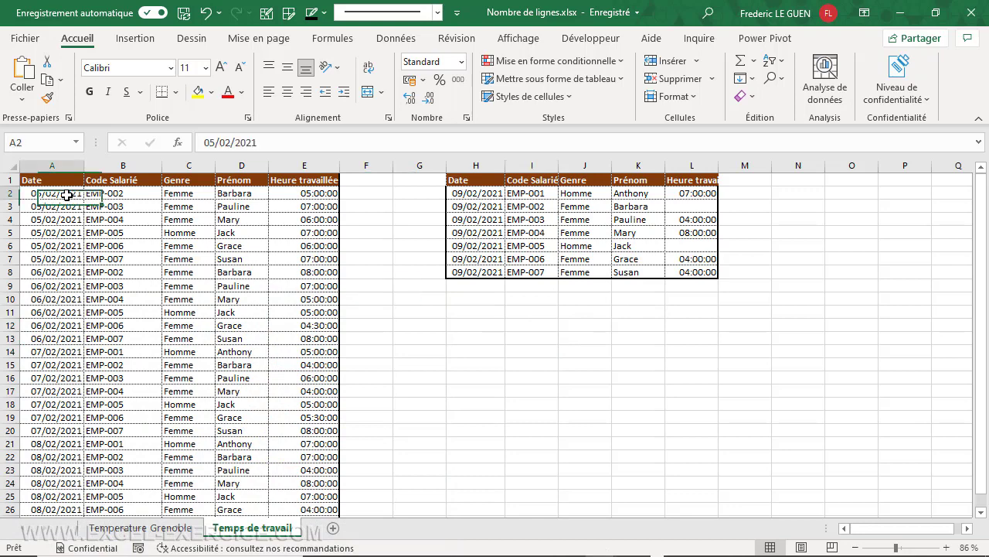
click(620, 78)
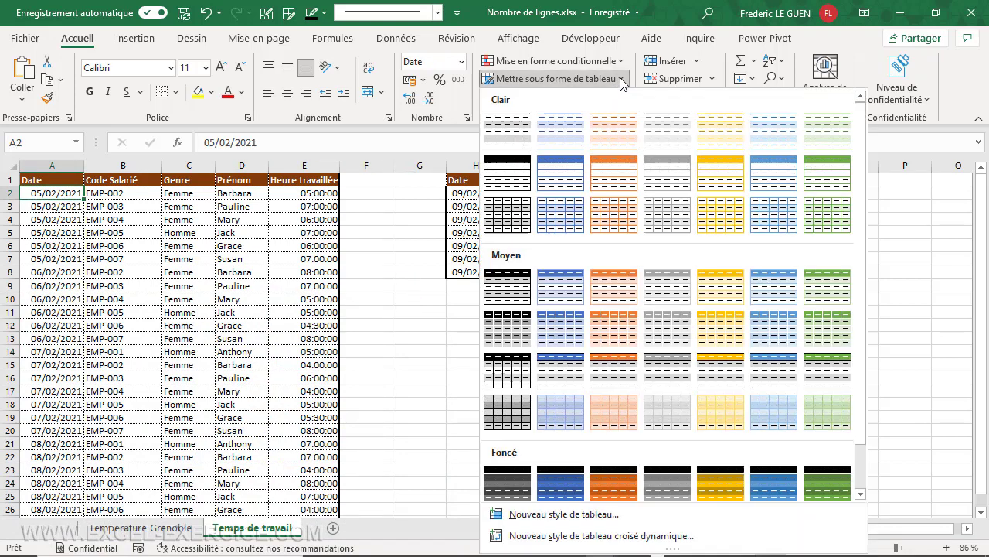
right_click(616, 361)
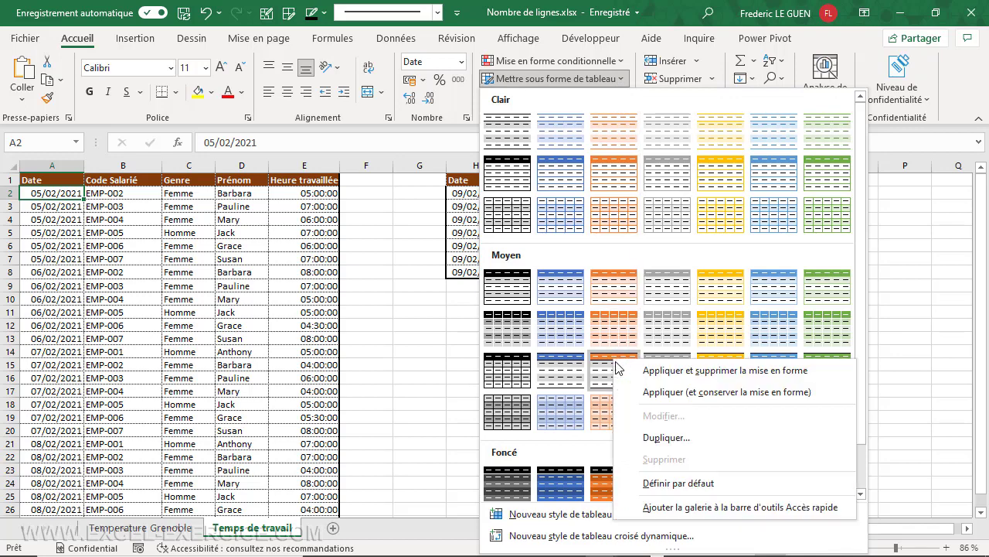
click(647, 369)
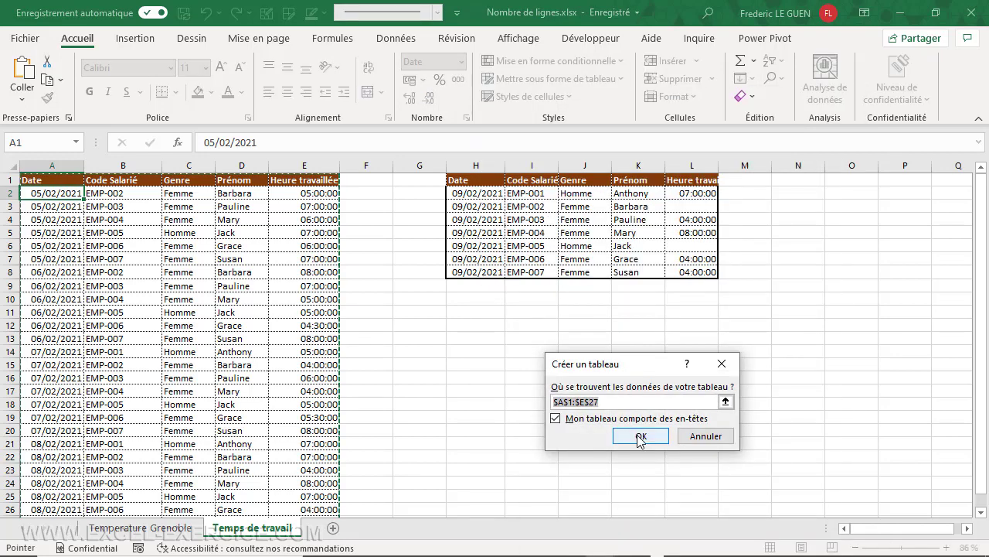
click(641, 435)
click(480, 408)
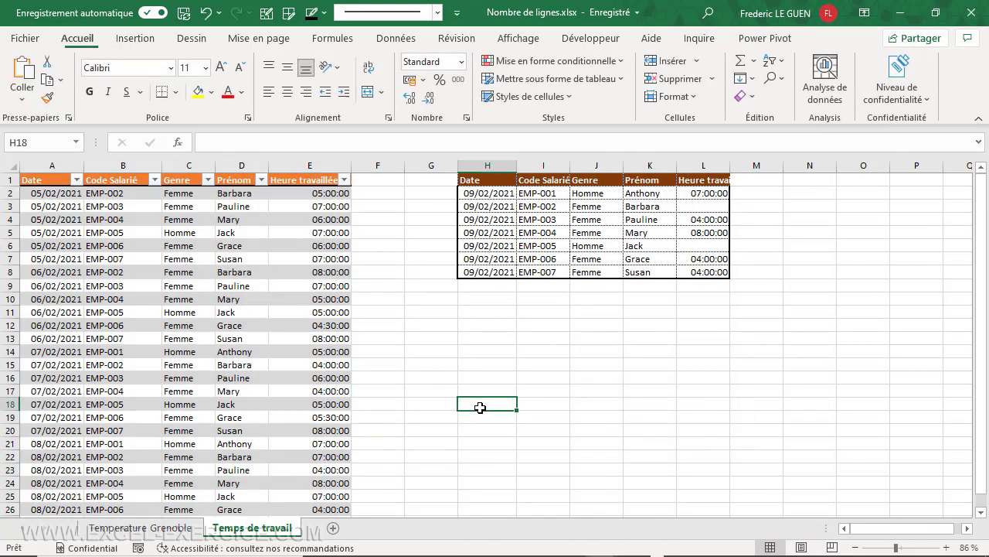
scroll(481, 407, down, 2)
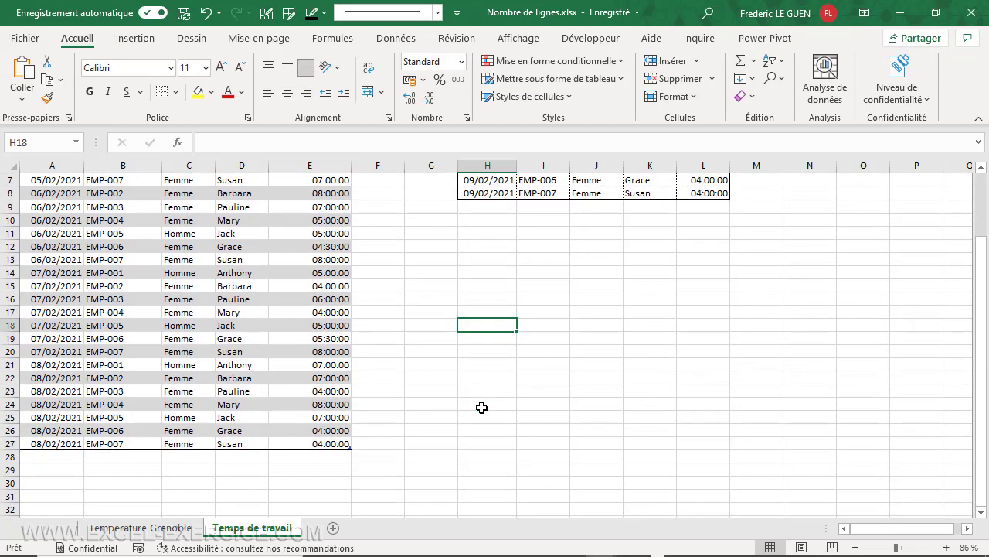
scroll(483, 407, up, 2)
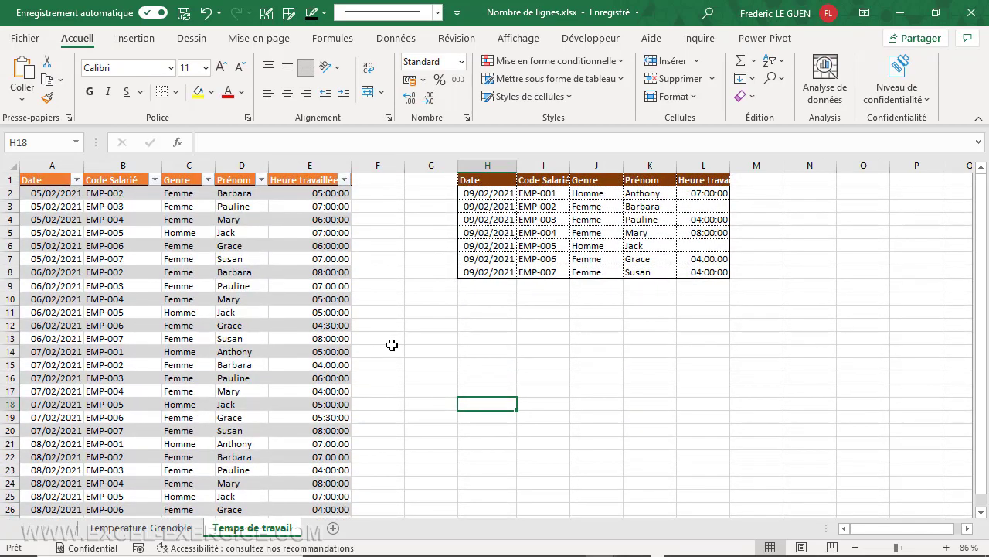
scroll(392, 345, down, 1)
scroll(392, 345, down, 1)
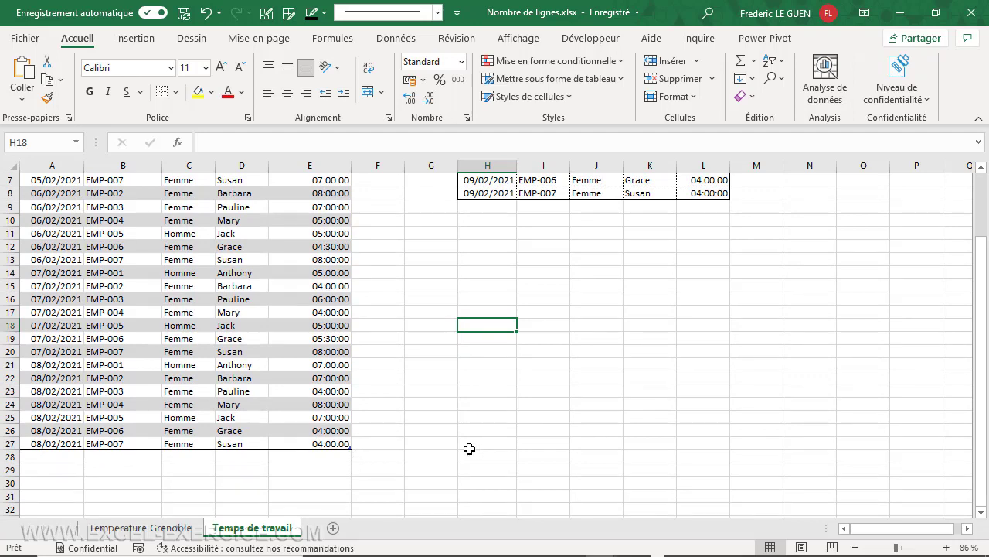
scroll(474, 444, up, 2)
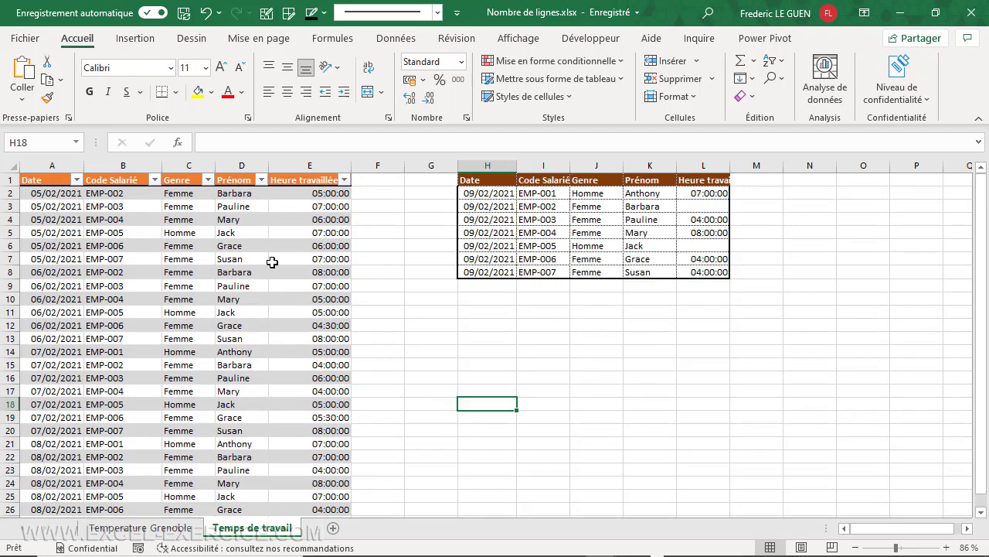
Rename the orange working-time table as tblFeuilleTemps.
click(281, 249)
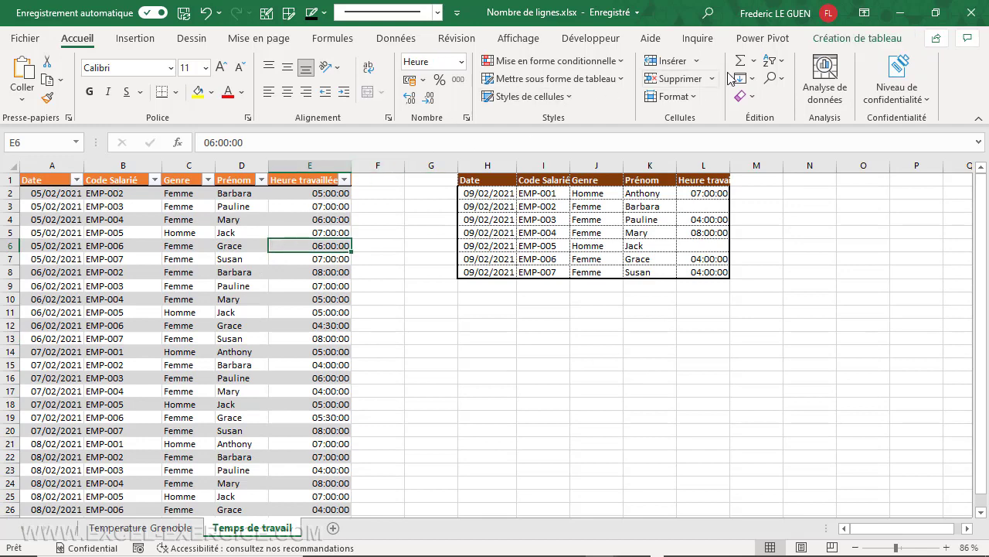
click(869, 38)
click(79, 80)
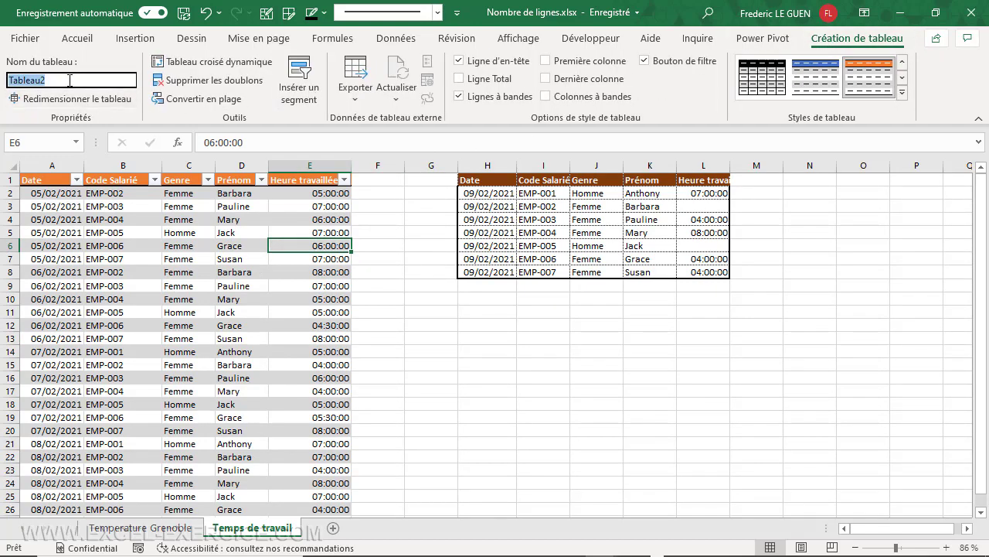
text(tblFeuilleTemps)
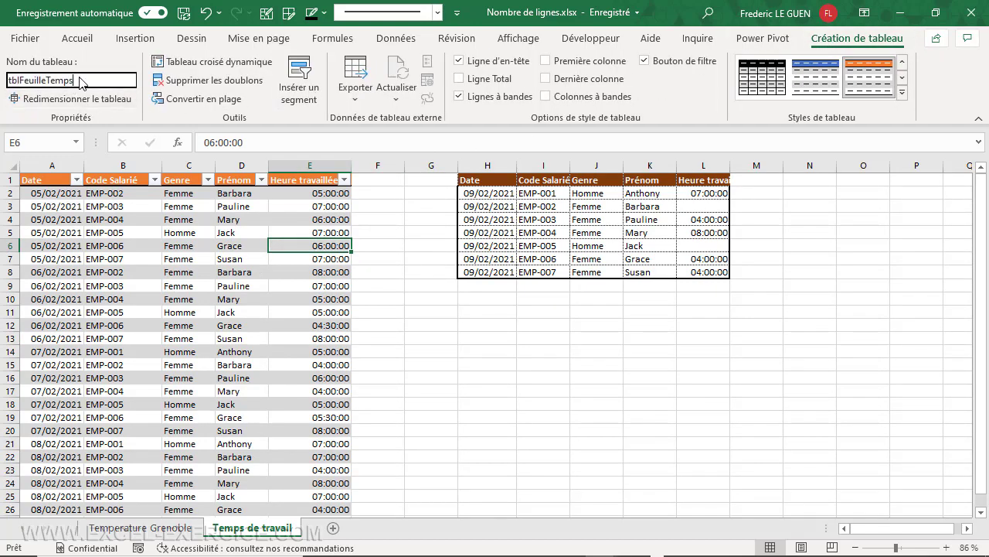
key(Return)
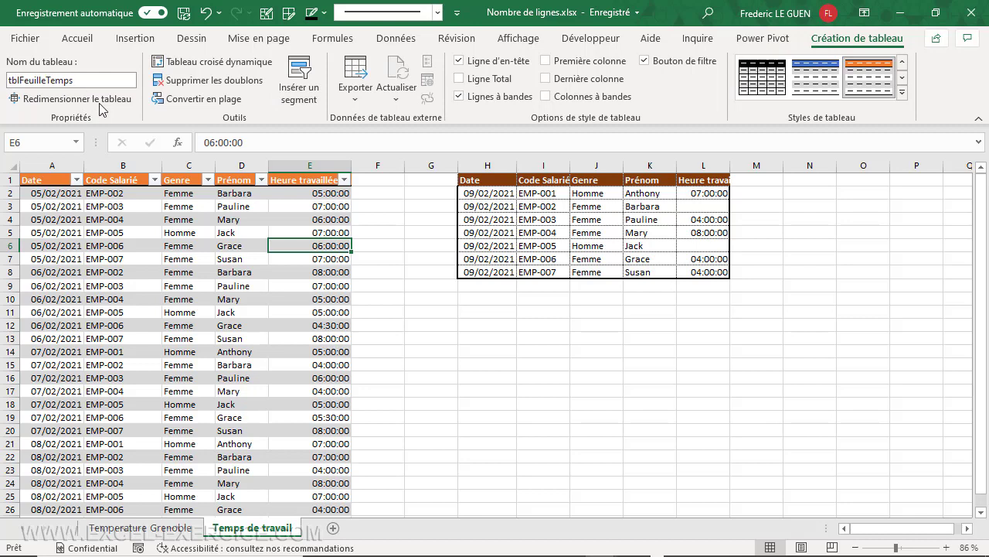
Enter =LIGNES(tblFeuilleTemps) in cell H13 to count the rows of the working-time table.
click(471, 337)
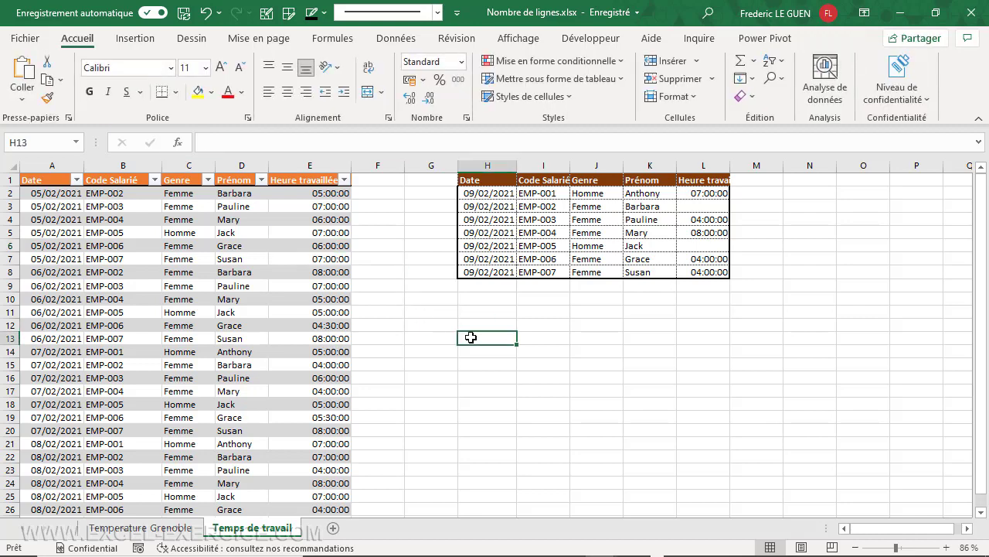
text(=lig)
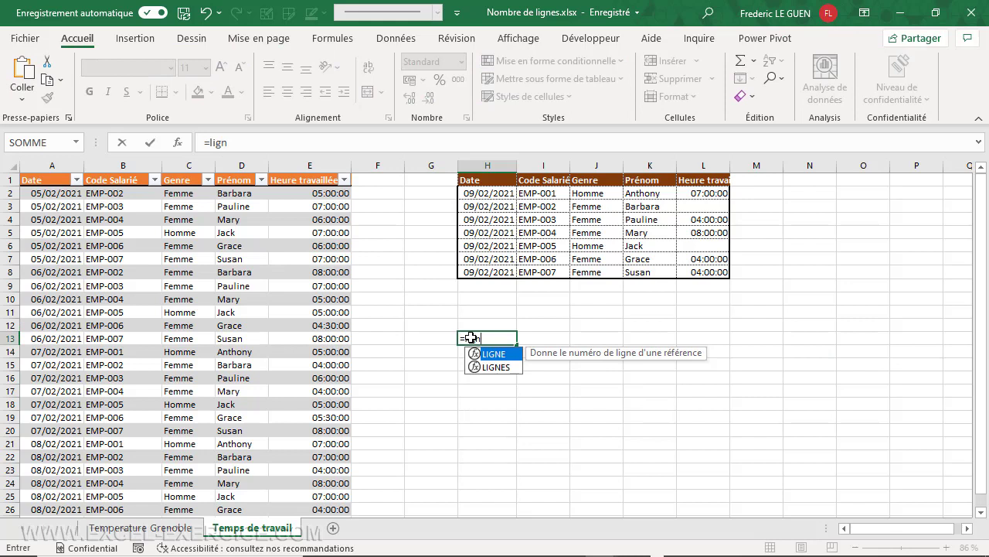
text(n)
key(Down)
key(Tab)
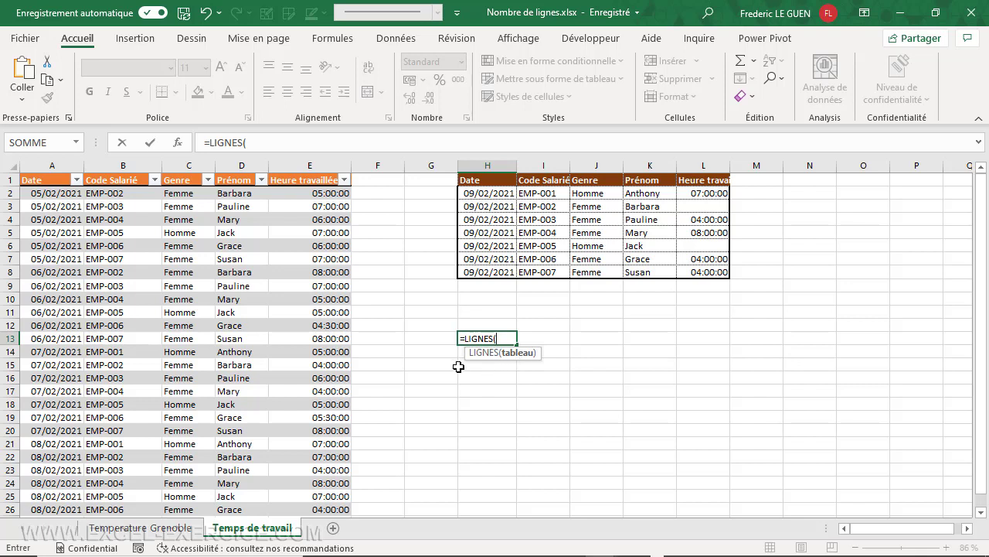
click(22, 177)
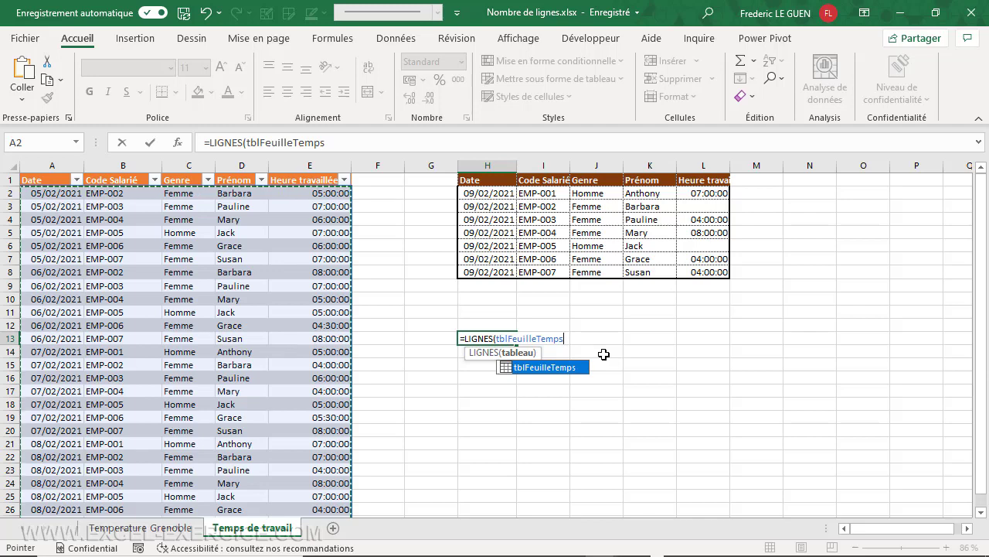
text())
key(Return)
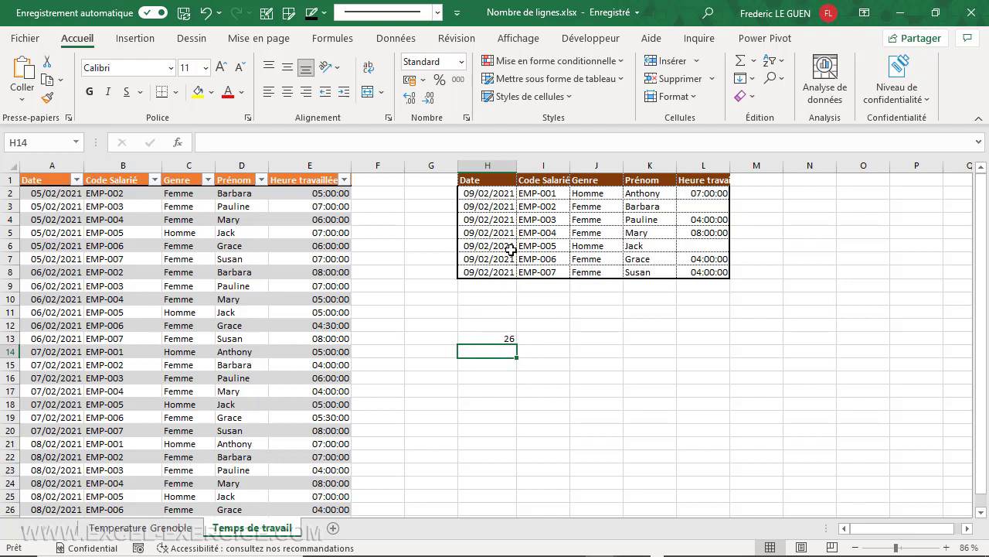
Copy the 09/02/2021 records in H2:L8 and paste them directly below the table, starting at A28.
drag(496, 193, 686, 269)
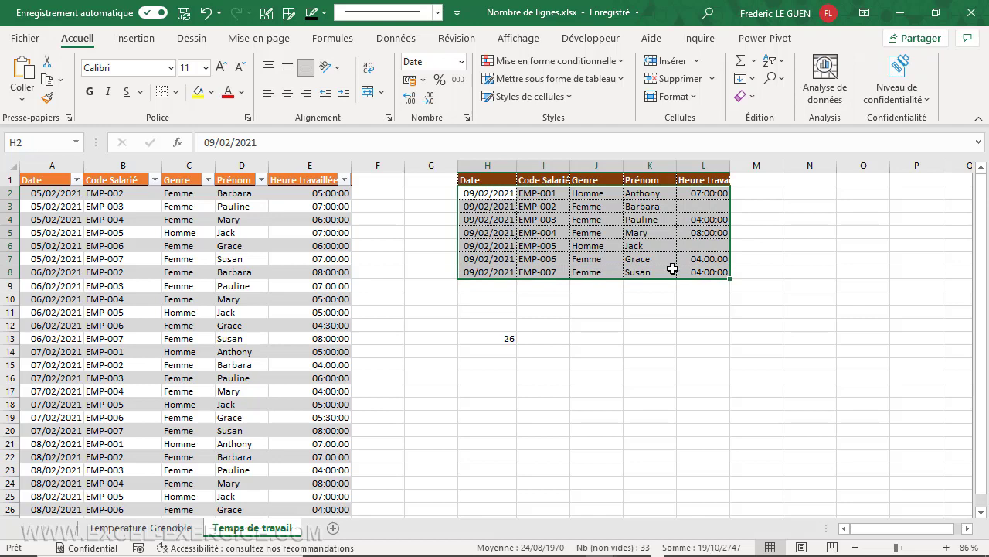
key(ctrl+c)
scroll(209, 379, down, 3)
click(51, 420)
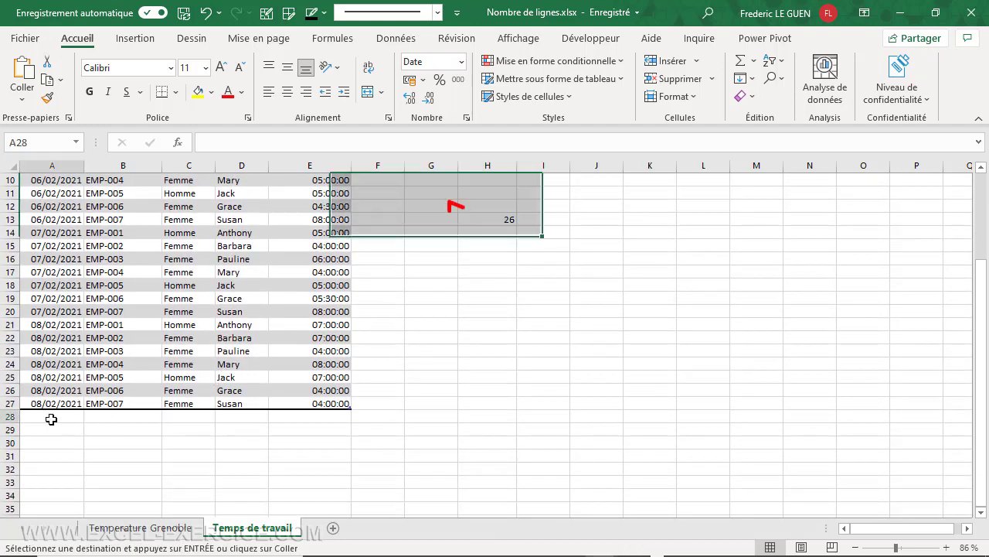
key(ctrl+v)
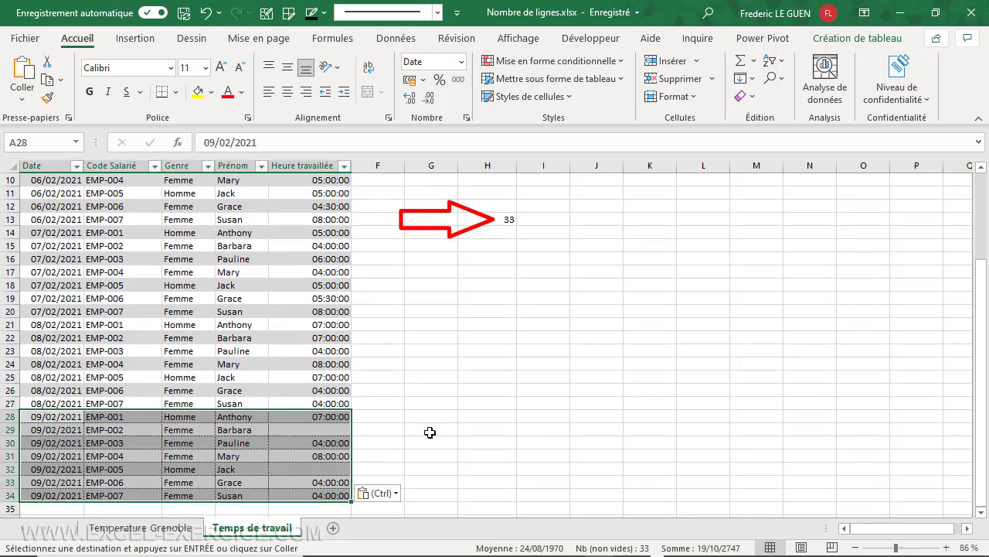
Enter =NB.SI.ENS(tblFeuilleTemps[Genre];"Femme") in cell H13 to count the rows for women.
click(487, 220)
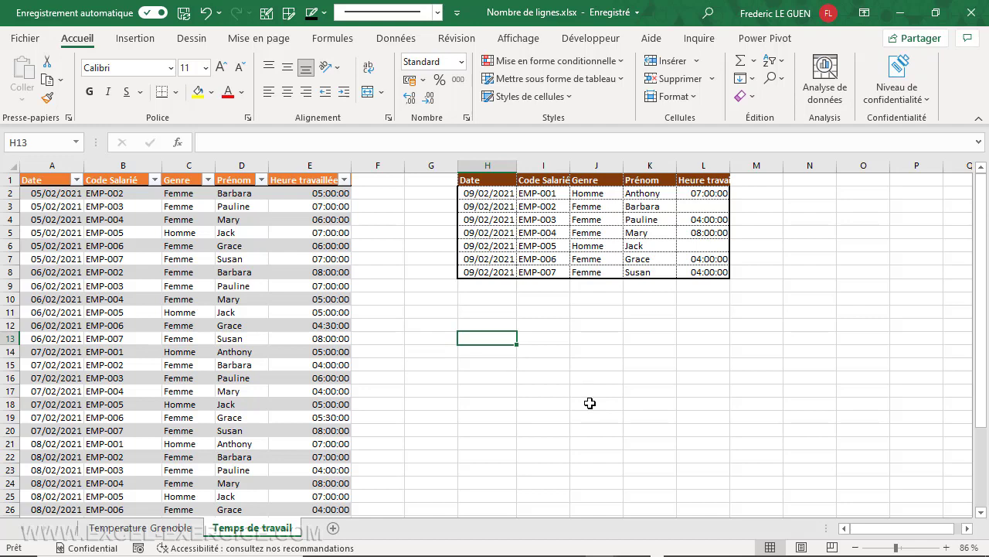
text(=nb)
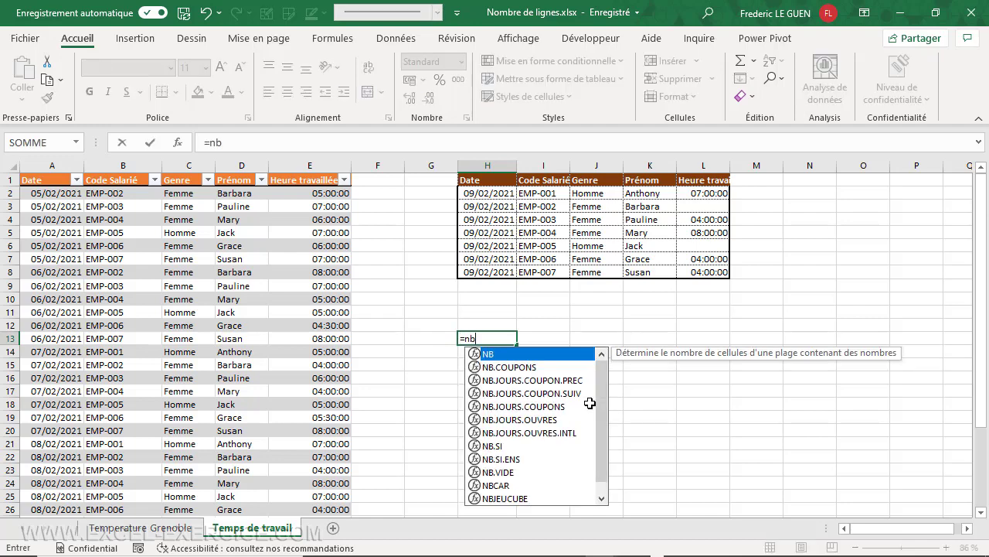
text(.si.ens)
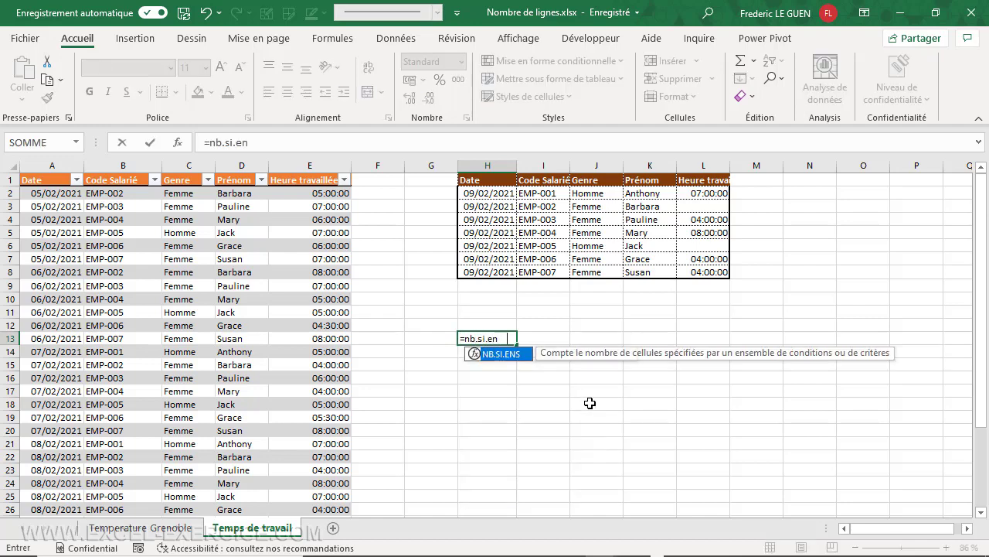
key(Tab)
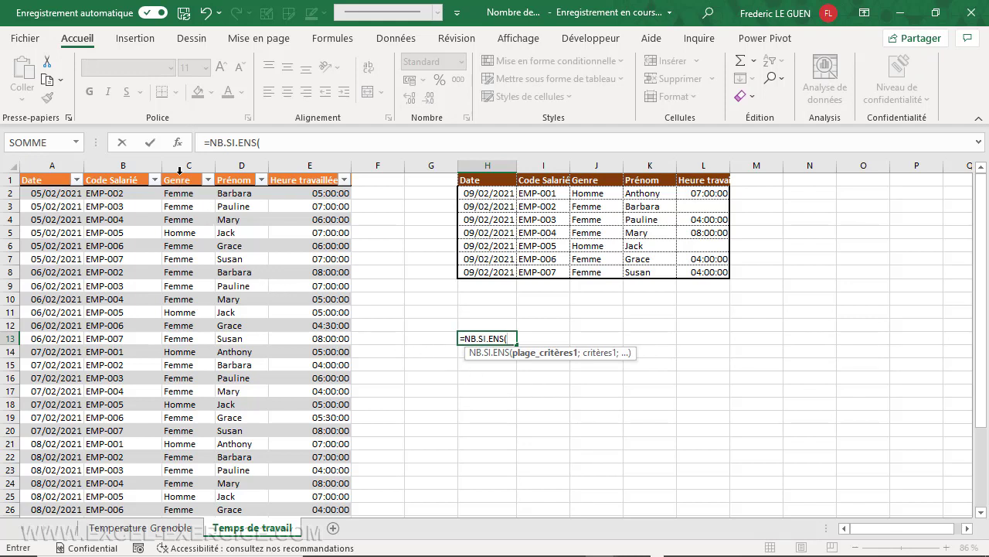
click(179, 170)
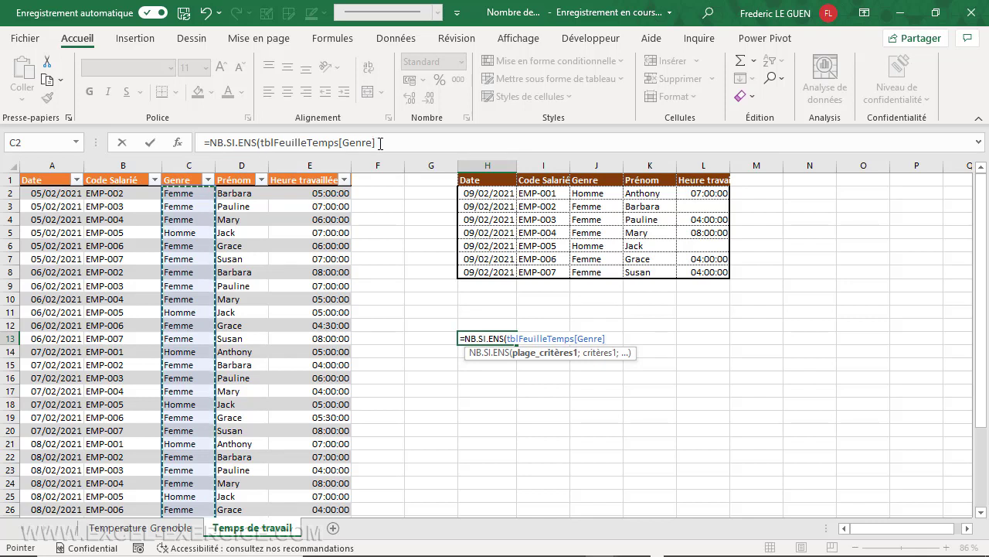
text(;)
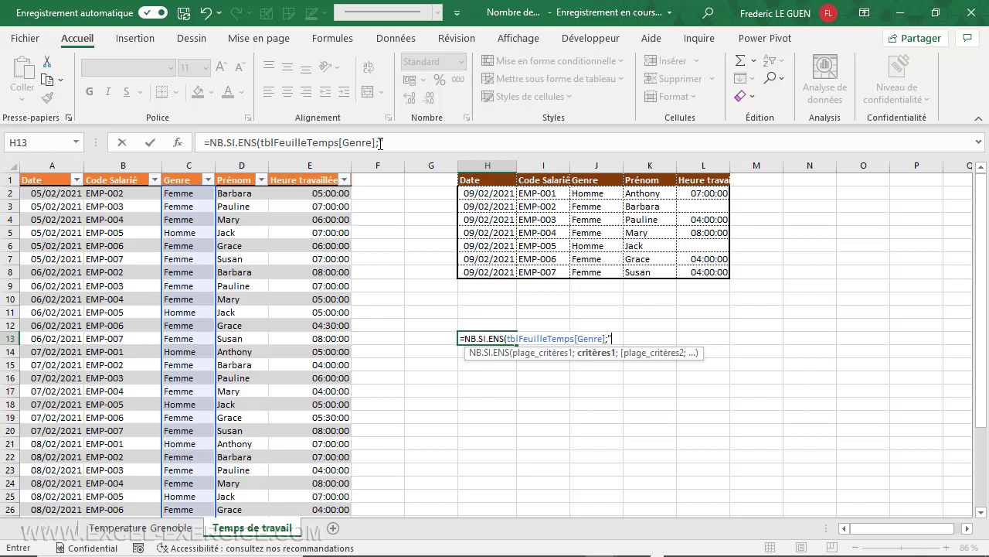
text("Femme"))
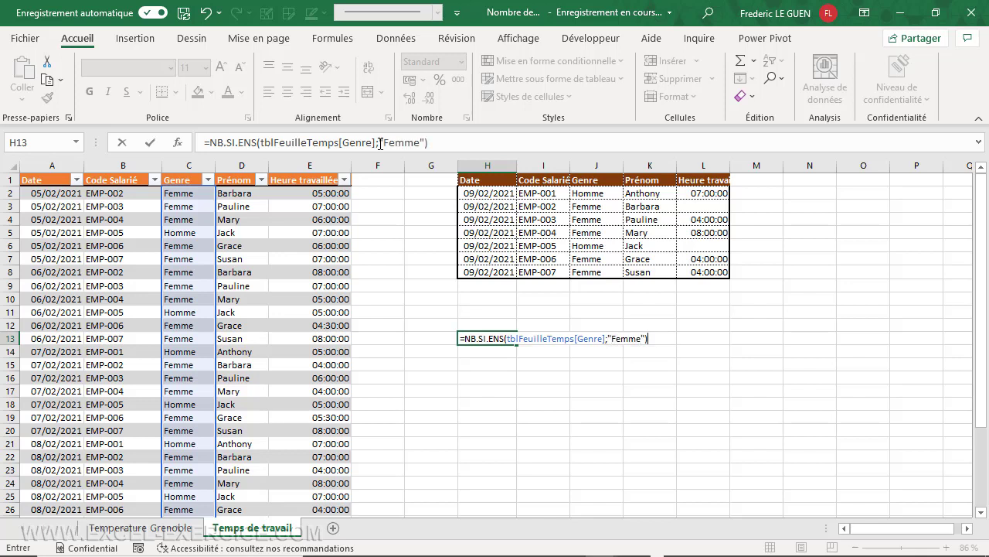
key(Return)
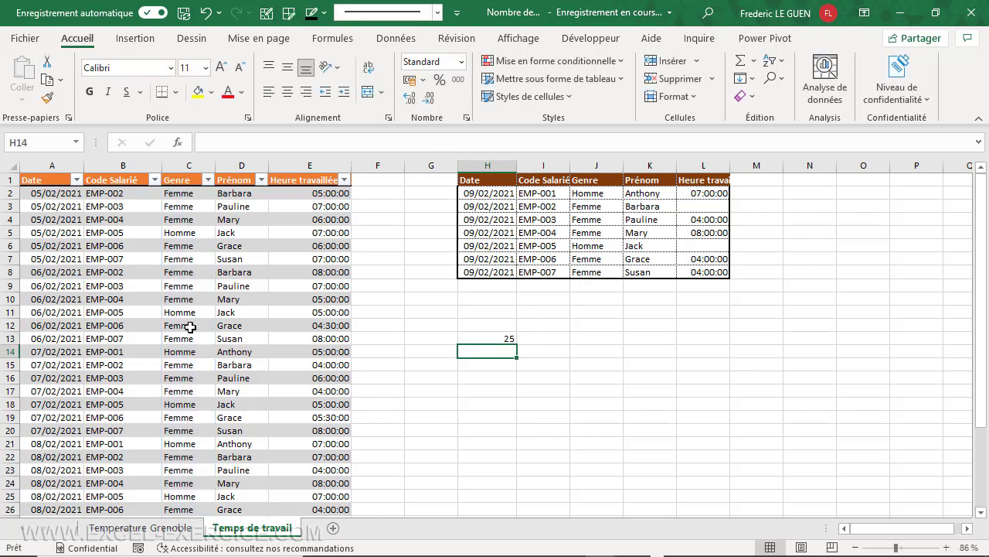
Copy the NB.SI.ENS formula from H13 to H14 and change its criterion to "Homme".
click(473, 337)
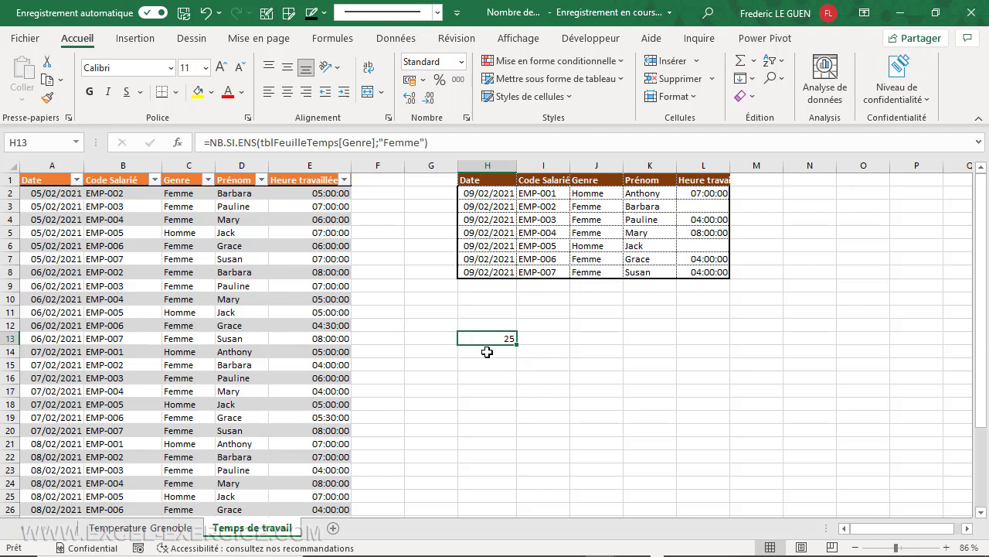
key(ctrl+c)
click(487, 352)
key(ctrl+v)
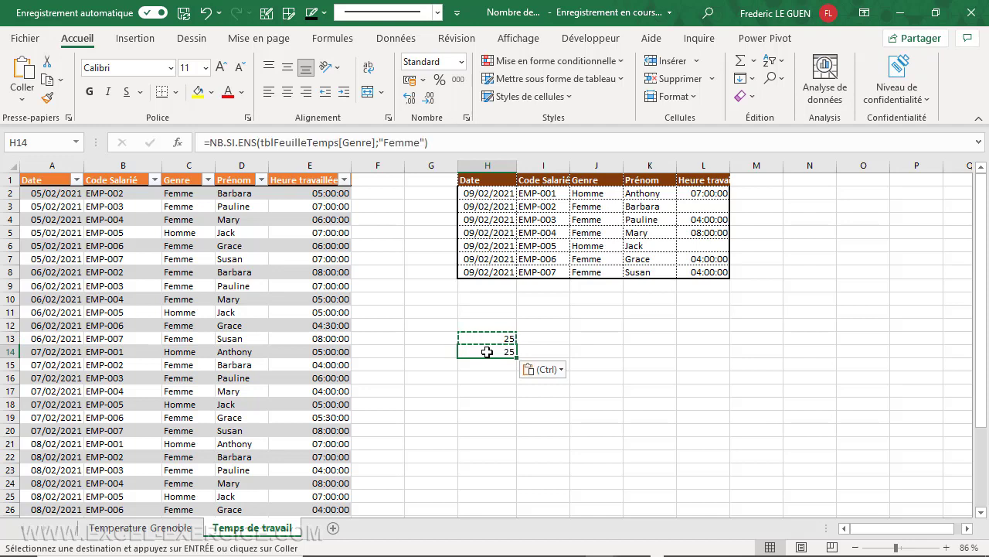
click(417, 144)
double_click(417, 144)
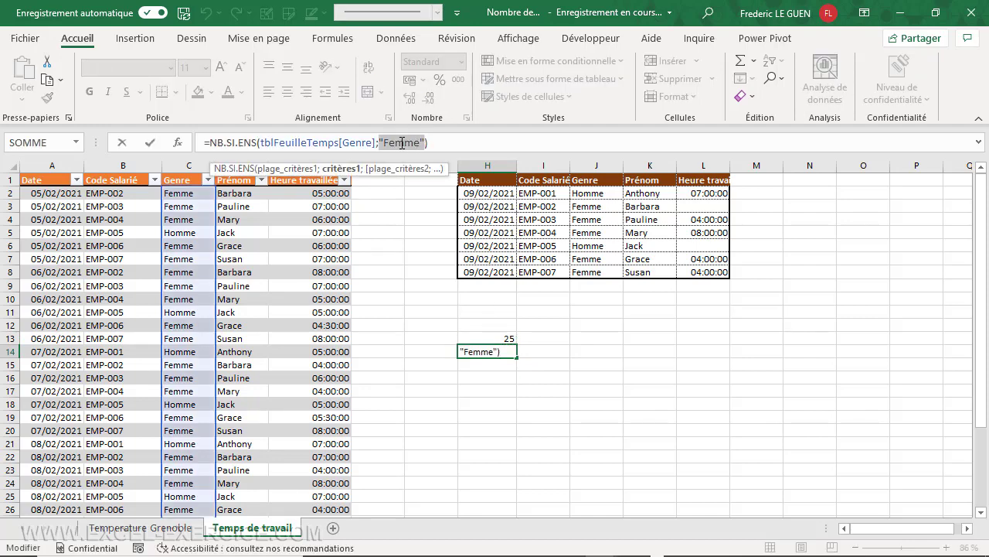
text("Homme")
key(Return)
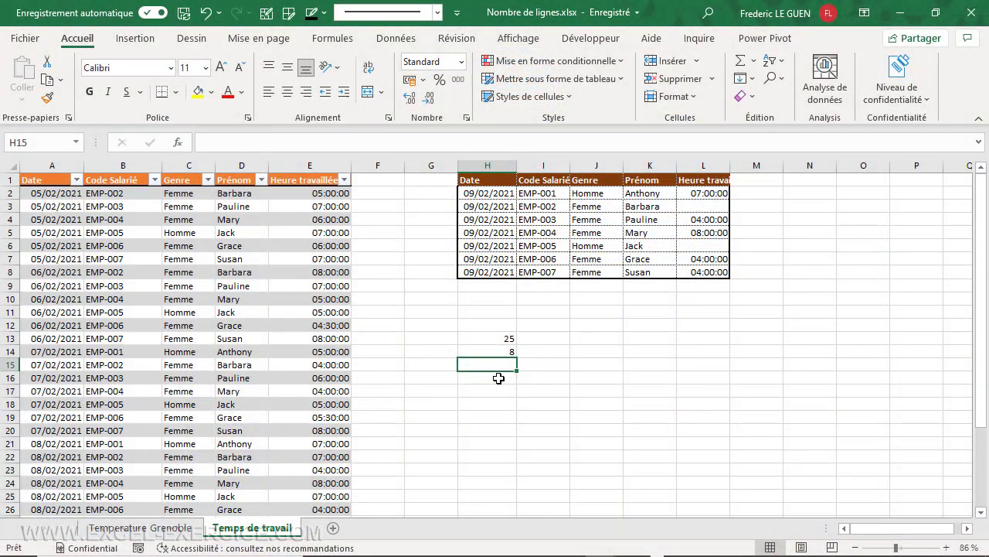
Enter =NB.SI.ENS(tblFeuilleTemps[Heure travaillée];">=05:00:00") in cell H16 to count rows with at least five hours worked.
click(498, 378)
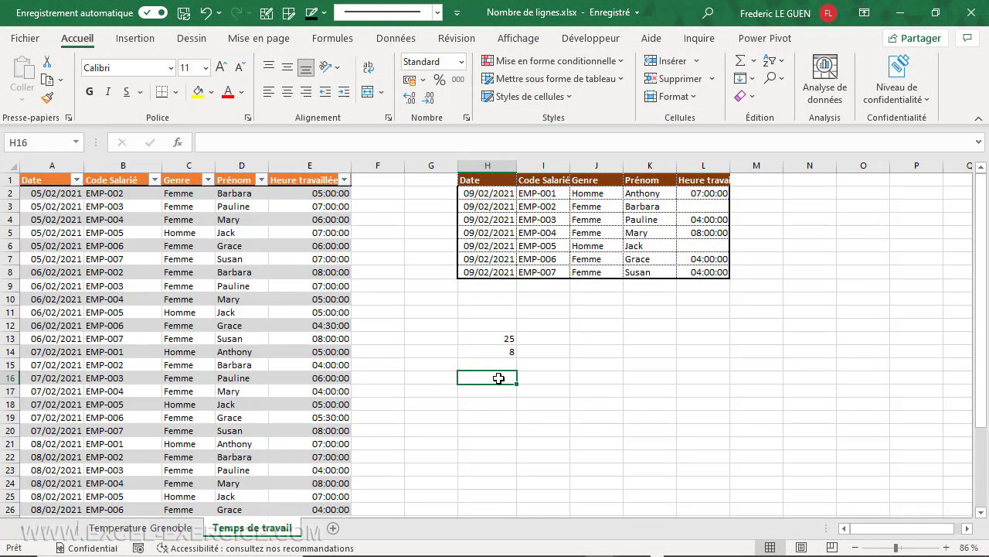
scroll(334, 275, down, 2)
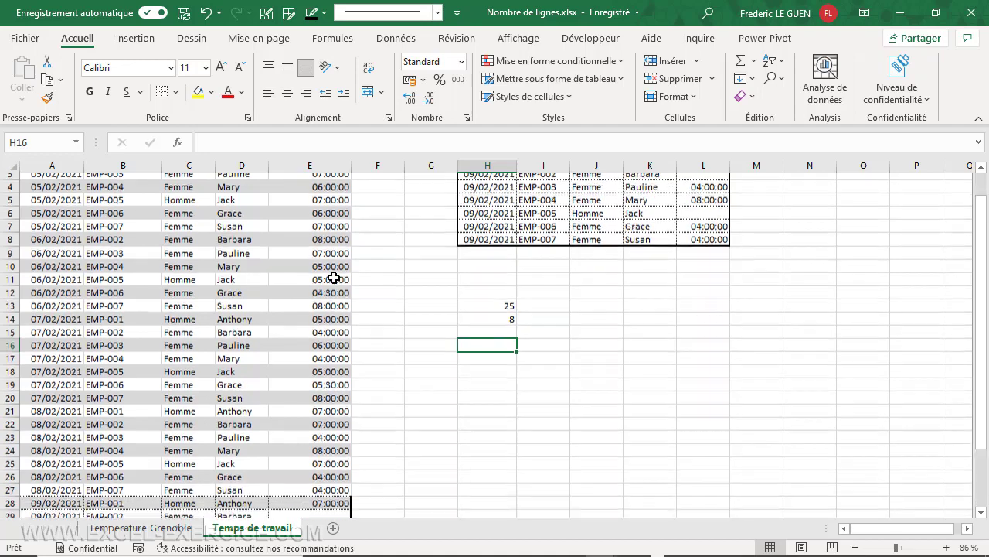
scroll(334, 276, up, 2)
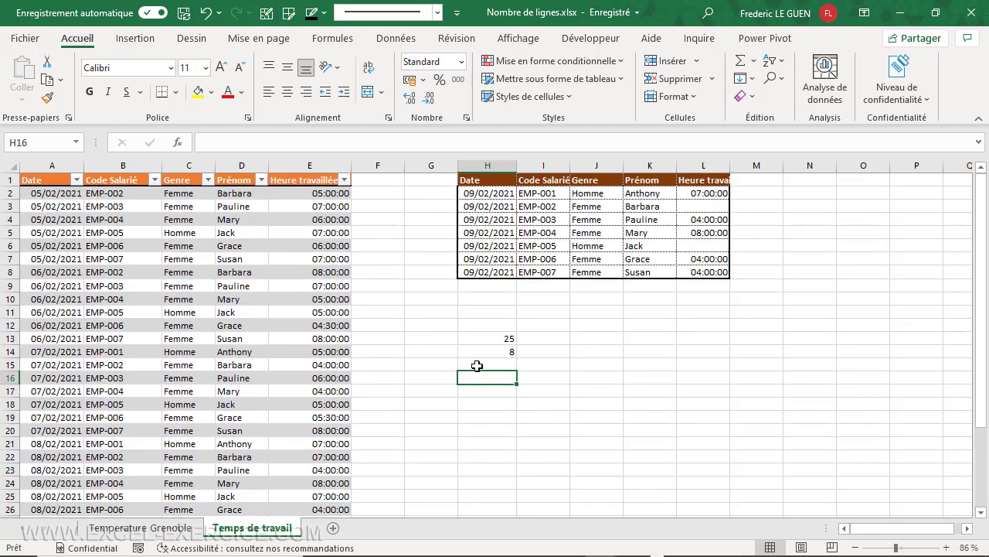
text(=)
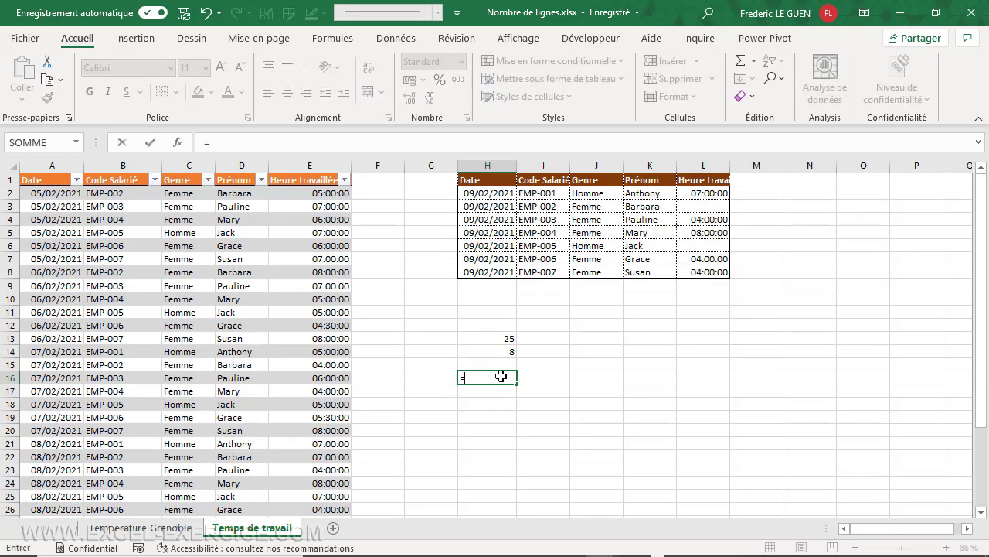
text(nb.)
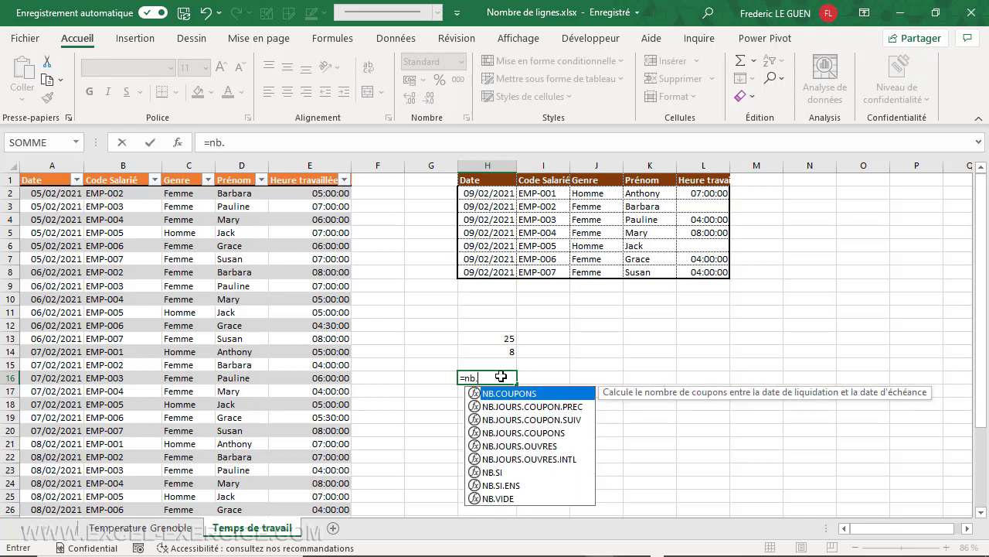
text(si.)
key(Tab)
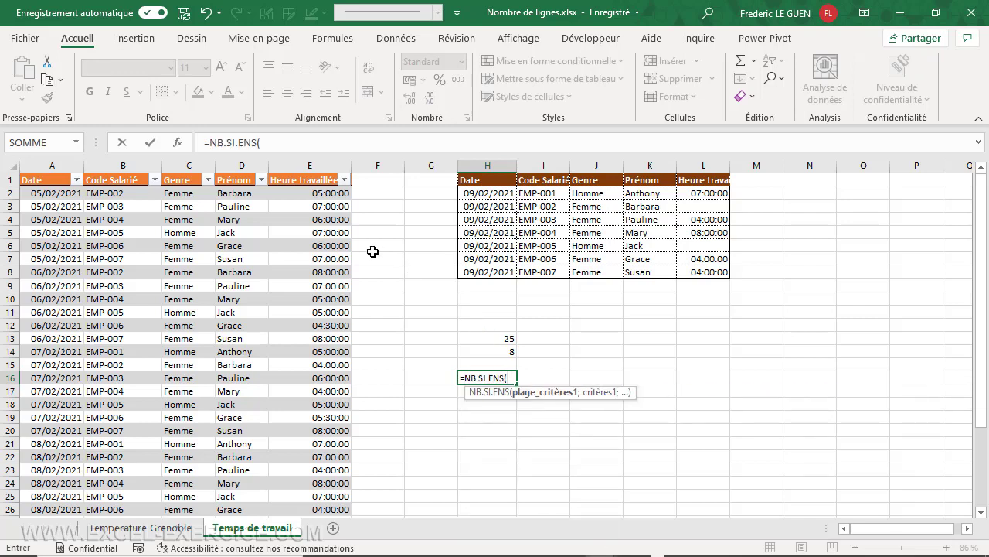
click(309, 178)
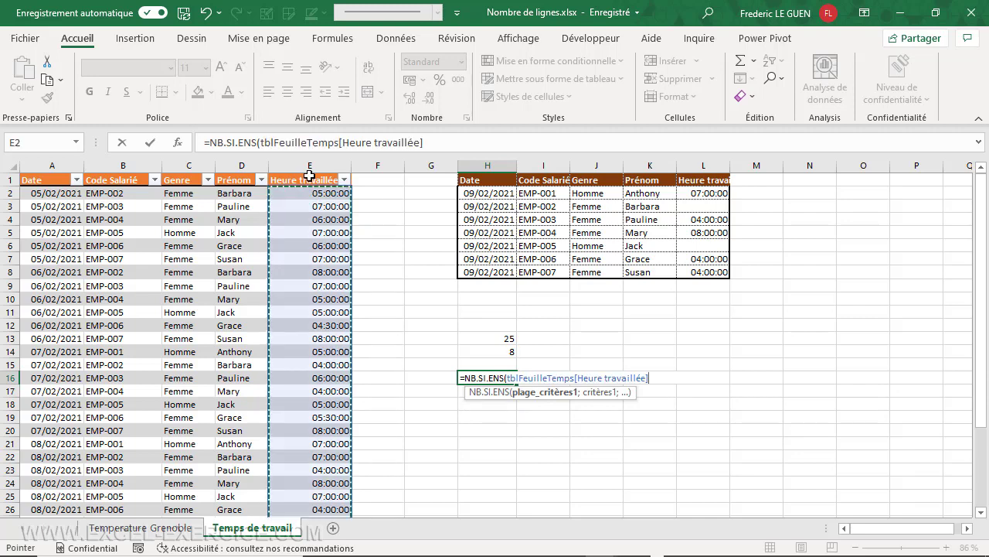
text(;)
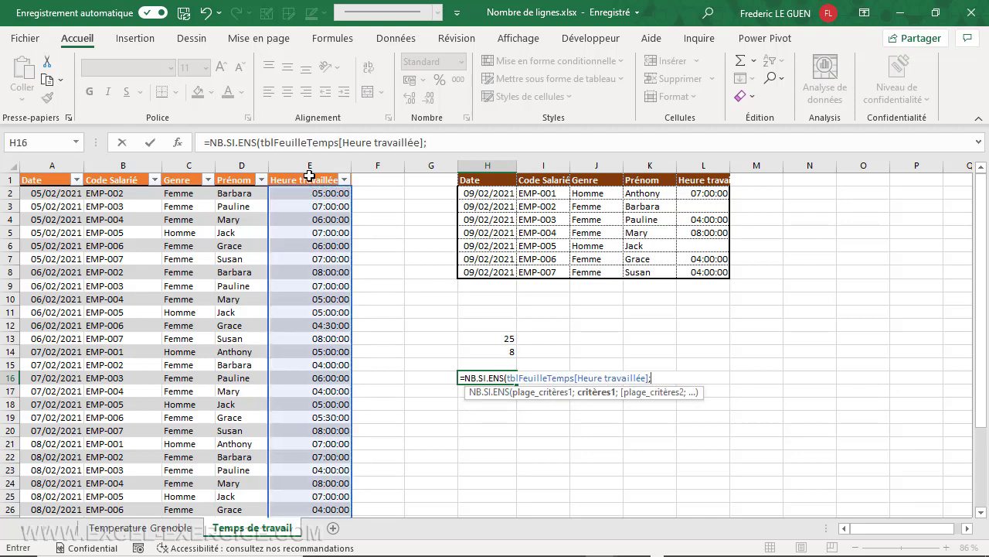
text(">=05:00:00)
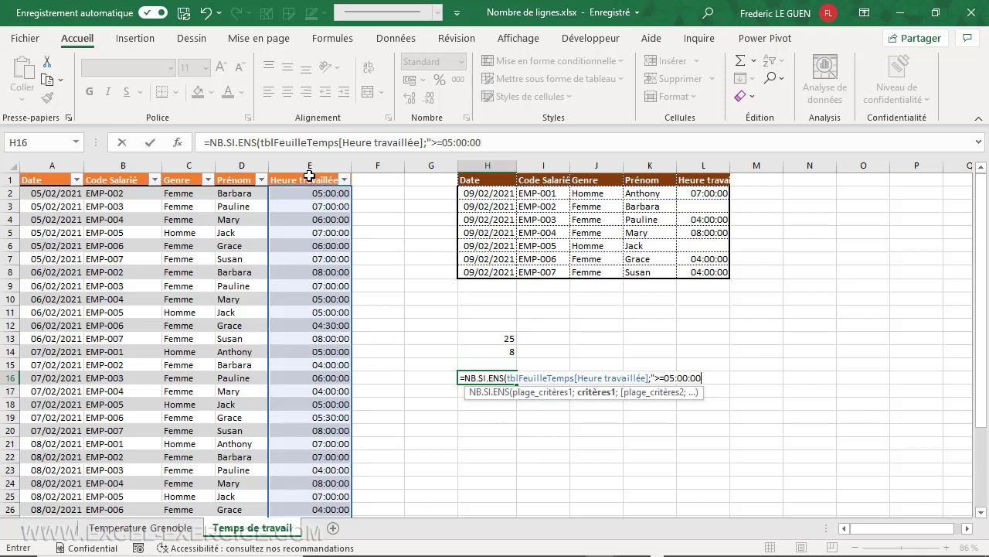
text("))
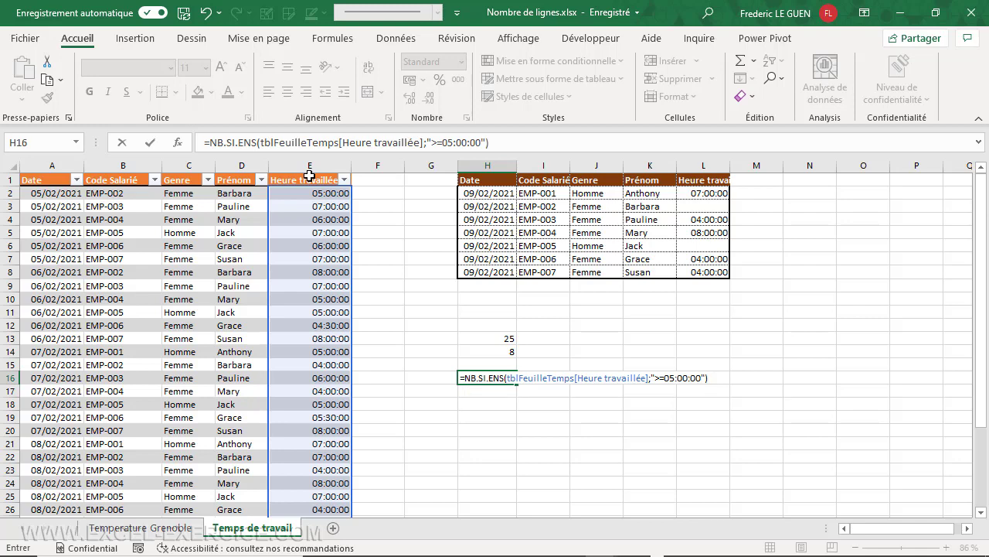
key(Return)
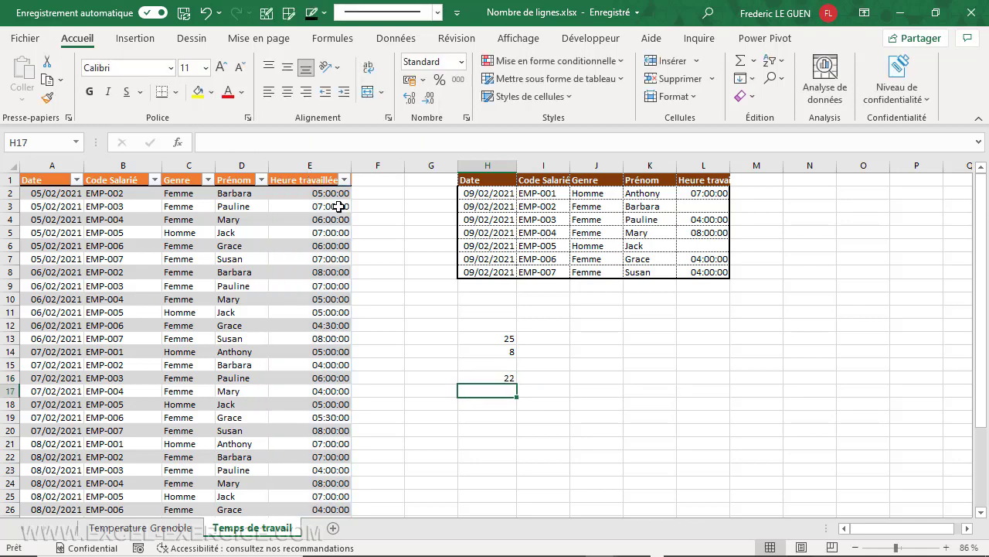
Change the criterion of the NB.SI.ENS formula in H16 to "=05:00:00" to count rows with exactly five hours.
click(473, 378)
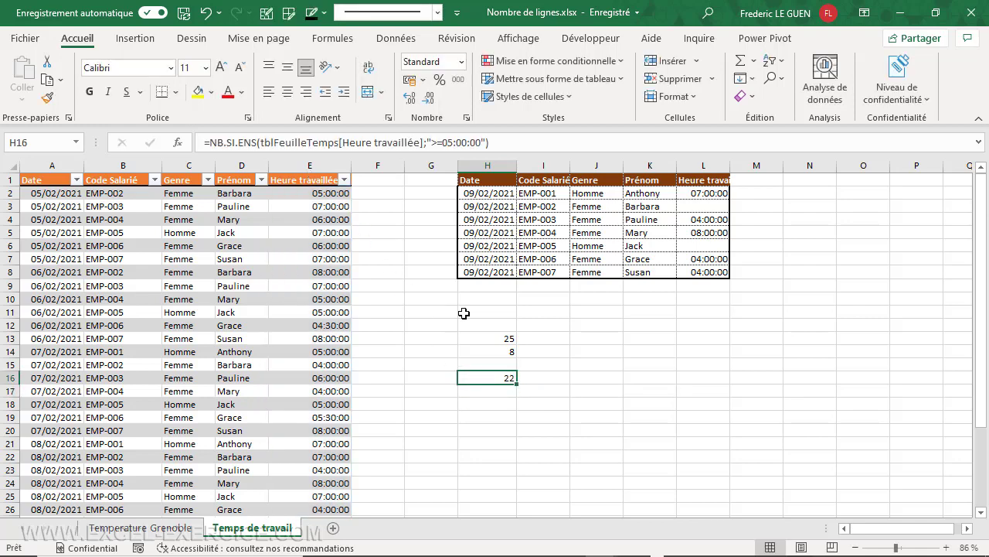
click(436, 143)
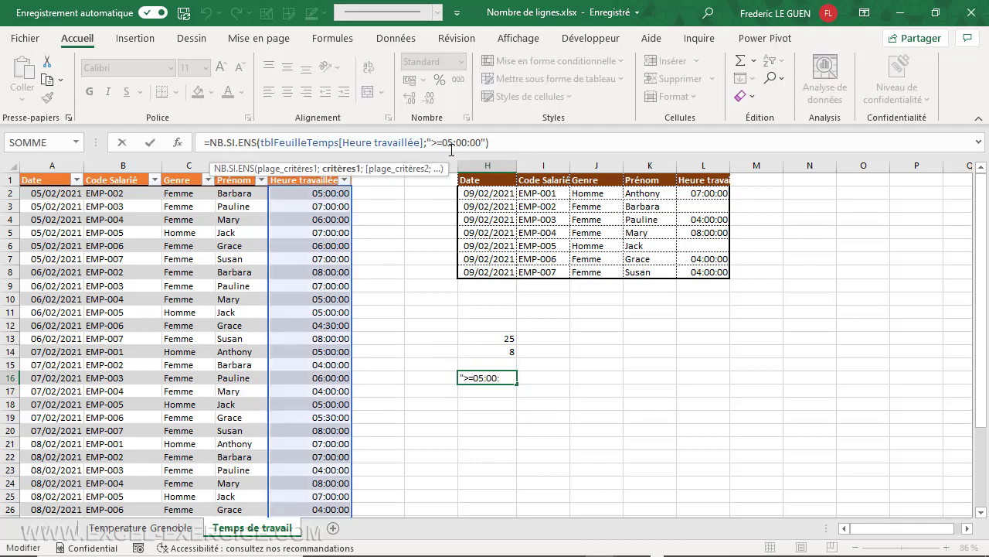
key(BackSpace)
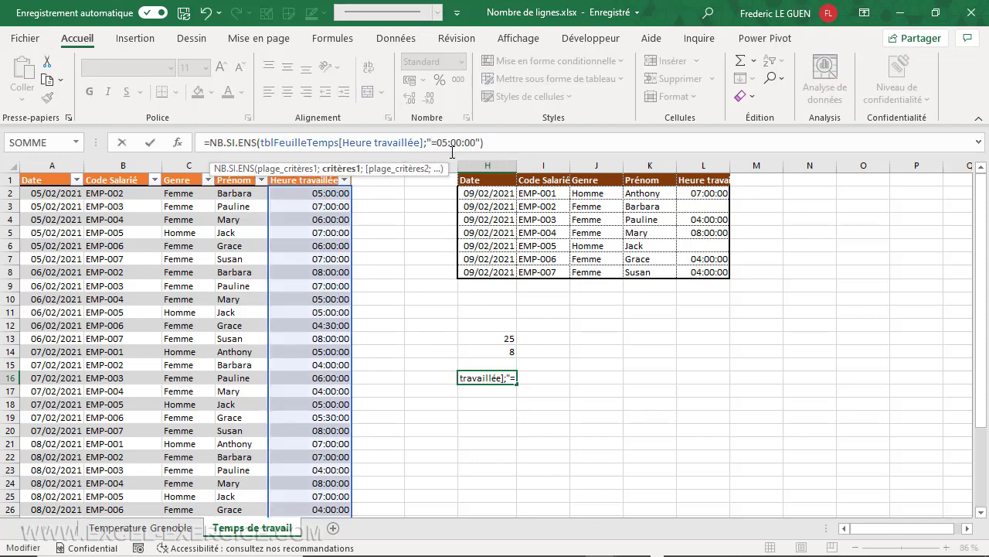
key(Return)
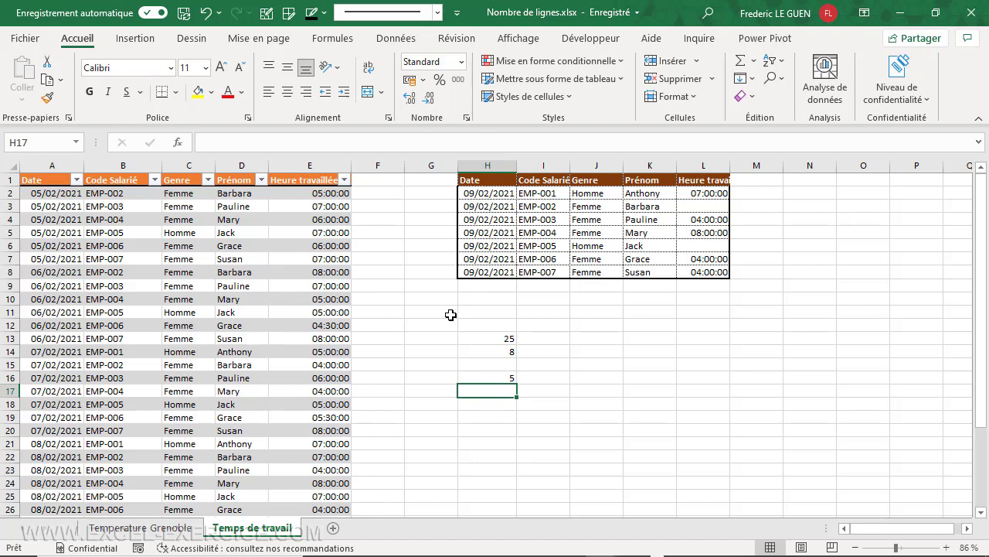
On the Temperature Grenoble sheet, enter =NB.SI.ENS(Temperature_Grenoble[Celcius];"<0") in cell G3 to count the days below zero.
click(167, 532)
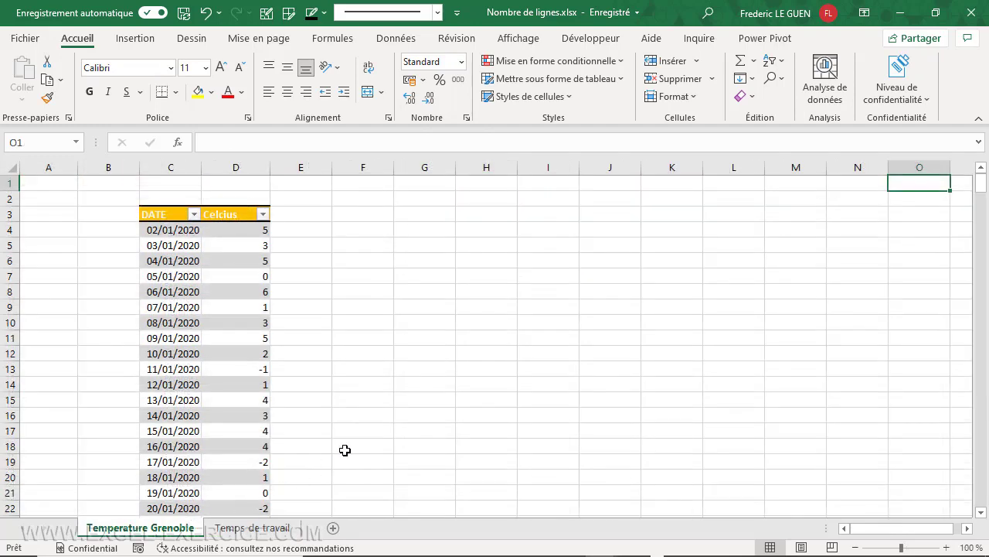
click(423, 212)
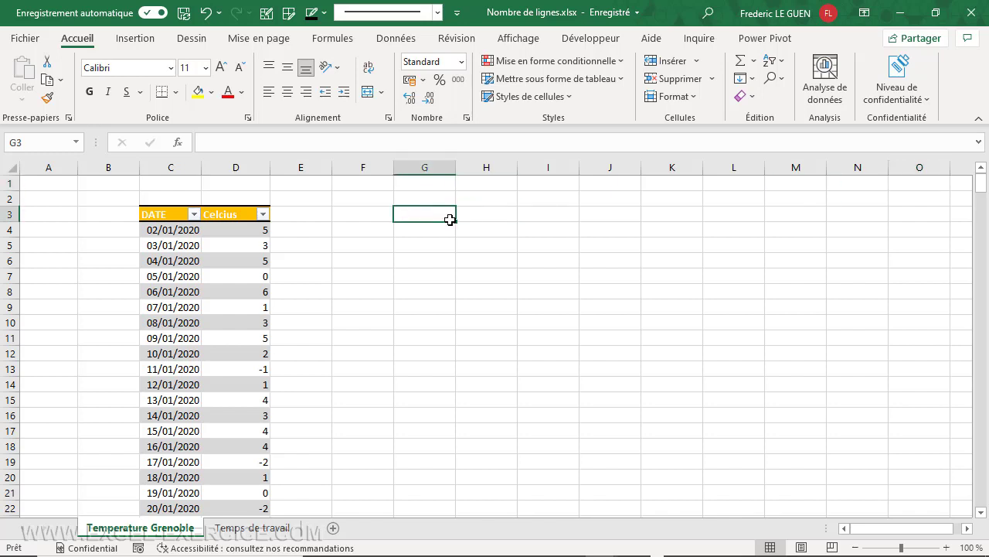
text(=nb.si)
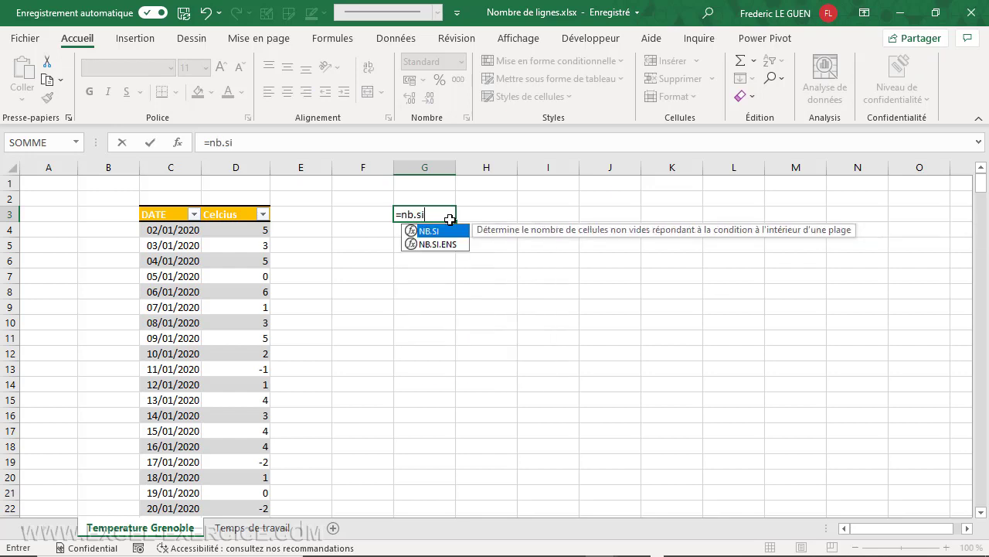
key(Down)
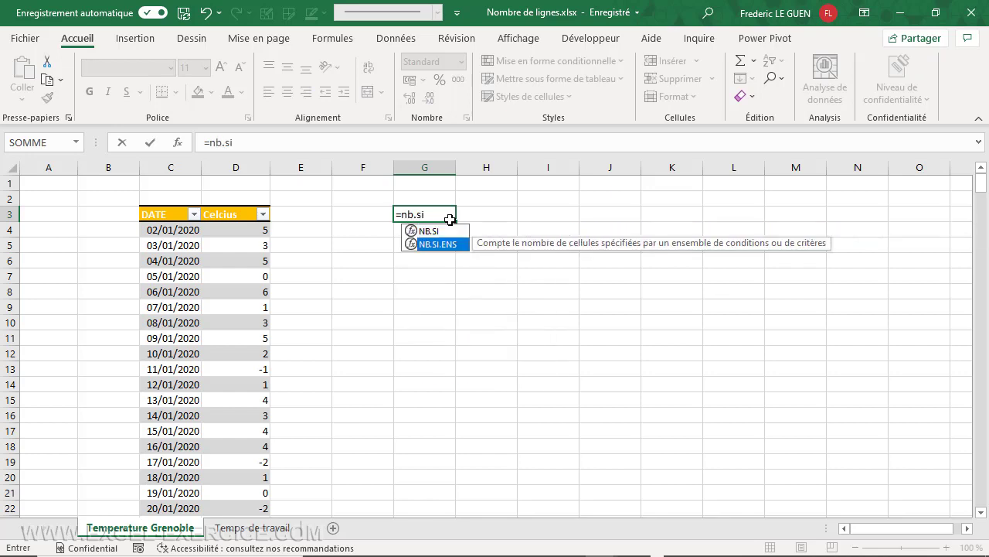
key(Tab)
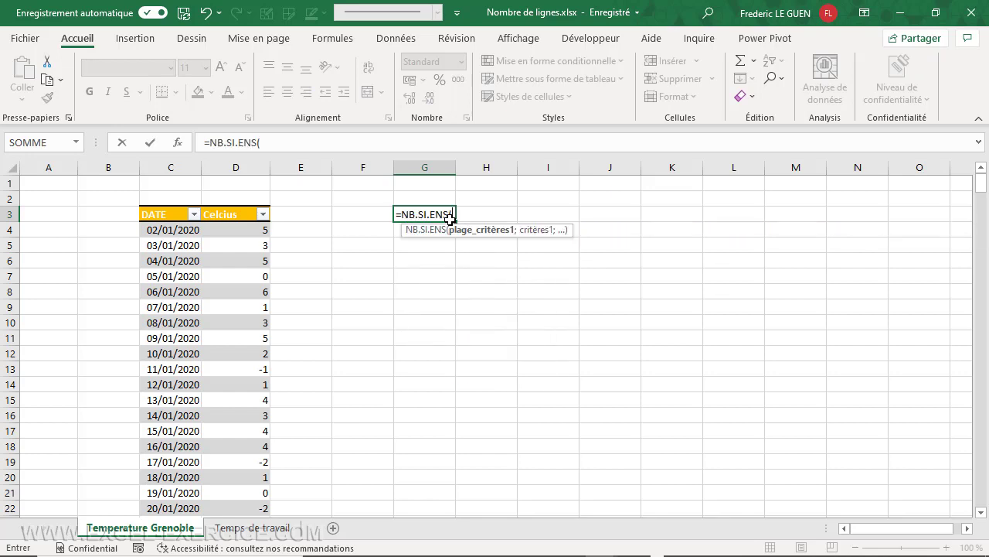
click(232, 206)
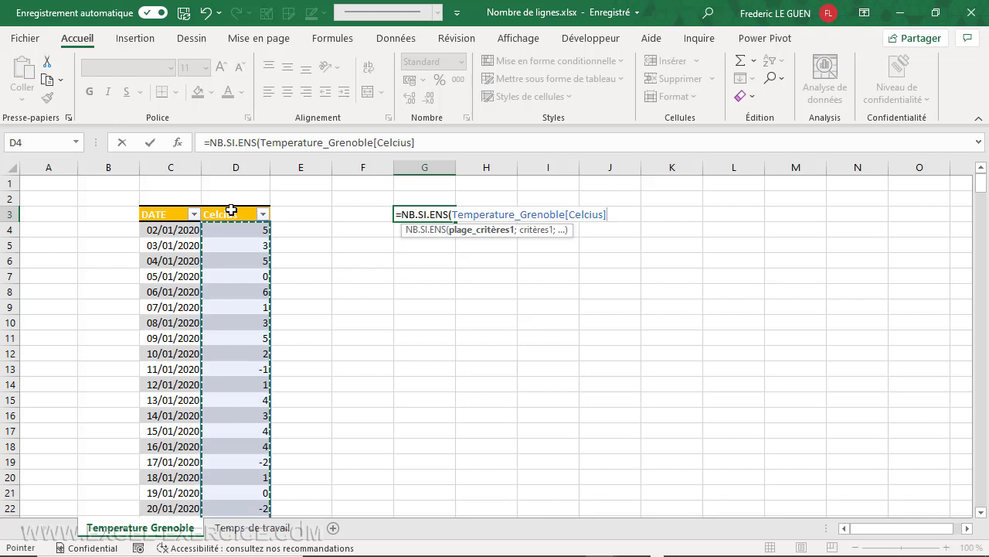
text(;")
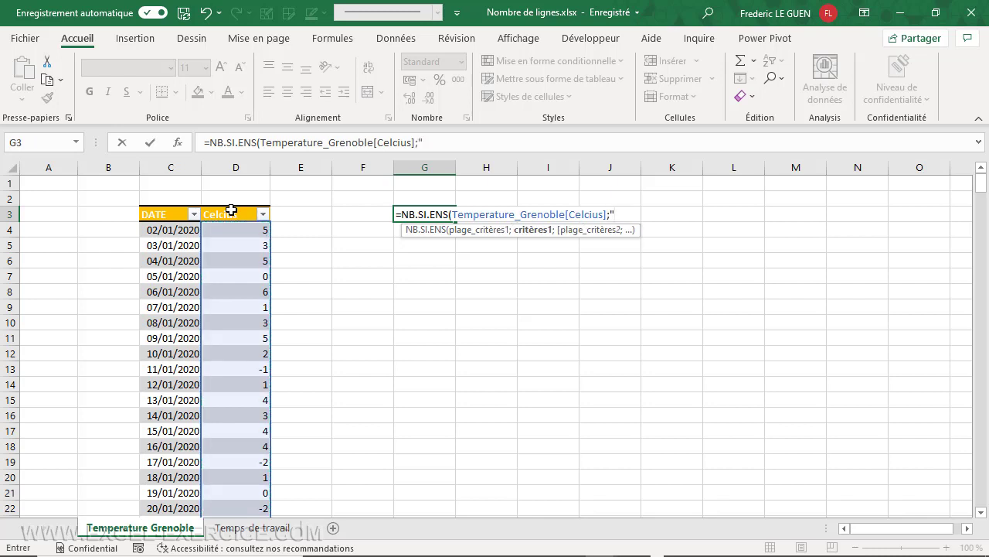
text(<0"))
key(Return)
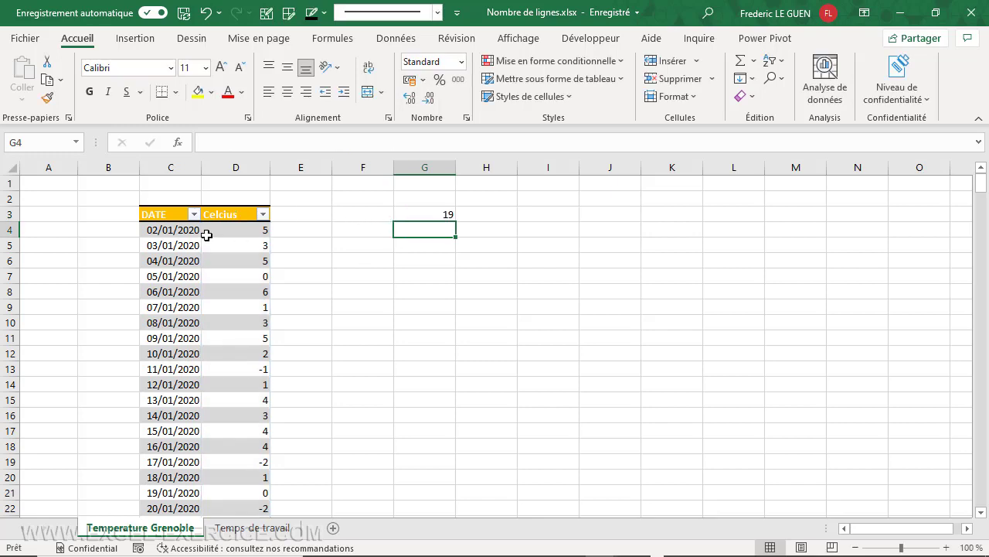
click(430, 214)
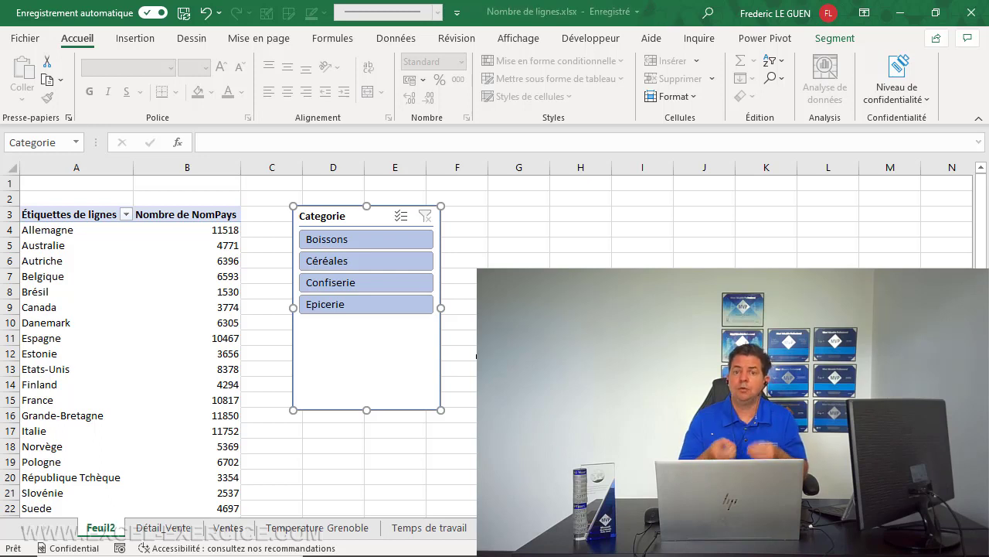
Filter the country-count pivot table on Feuil2 by the categories Boissons, Céréales, Confiserie and Epicerie, one after another.
click(392, 240)
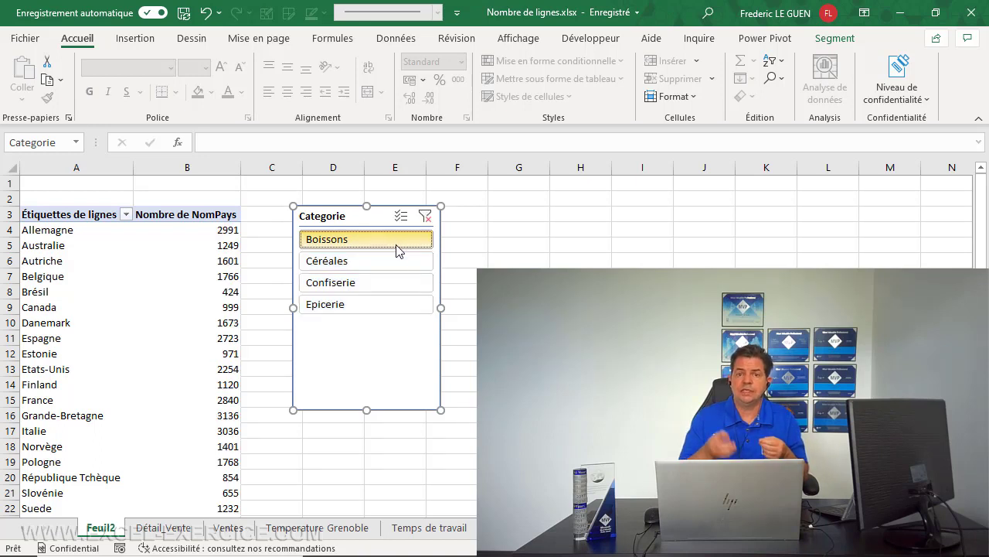
click(386, 260)
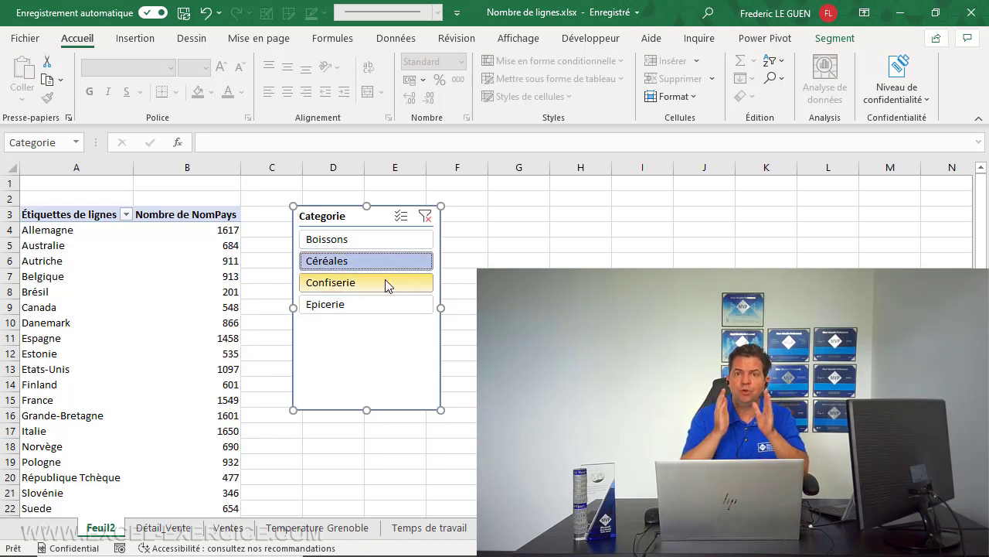
click(387, 284)
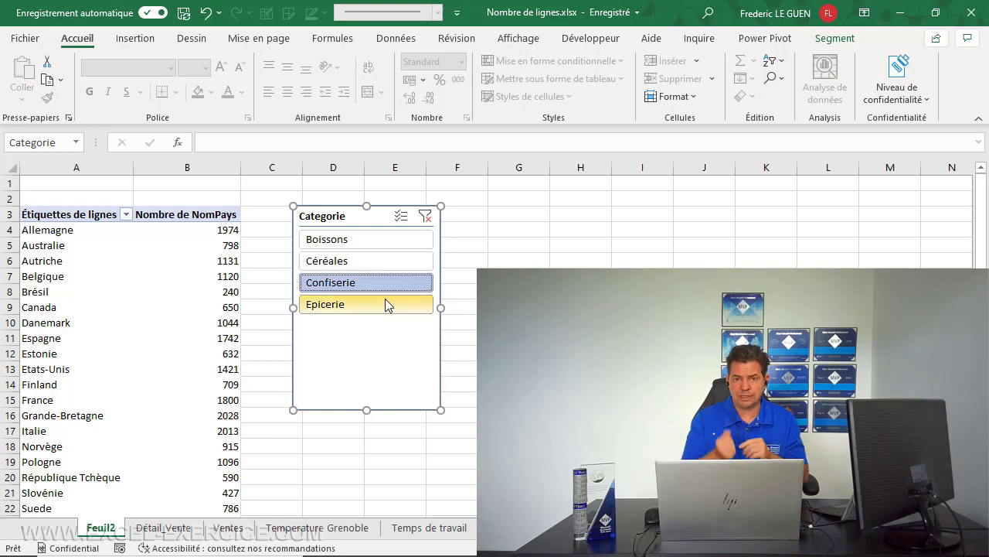
click(386, 302)
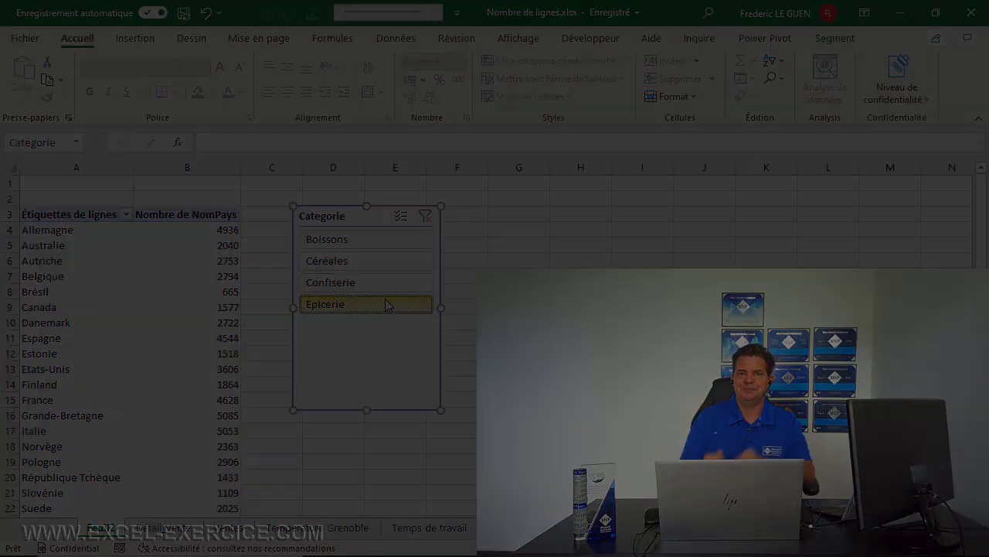